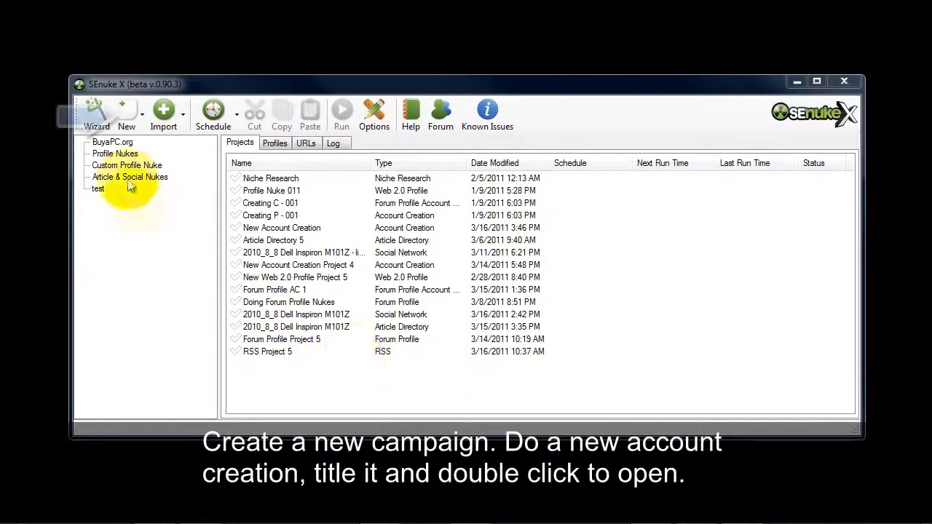
Create a root campaign named "Submitter Demo" and select it in the campaign list
{"action": "left_click", "coordinate": [131, 123]}
{"action": "left_click", "coordinate": [142, 142]}
{"action": "type", "text": "Submitter Demo"}
{"action": "left_click", "coordinate": [37, 108]}
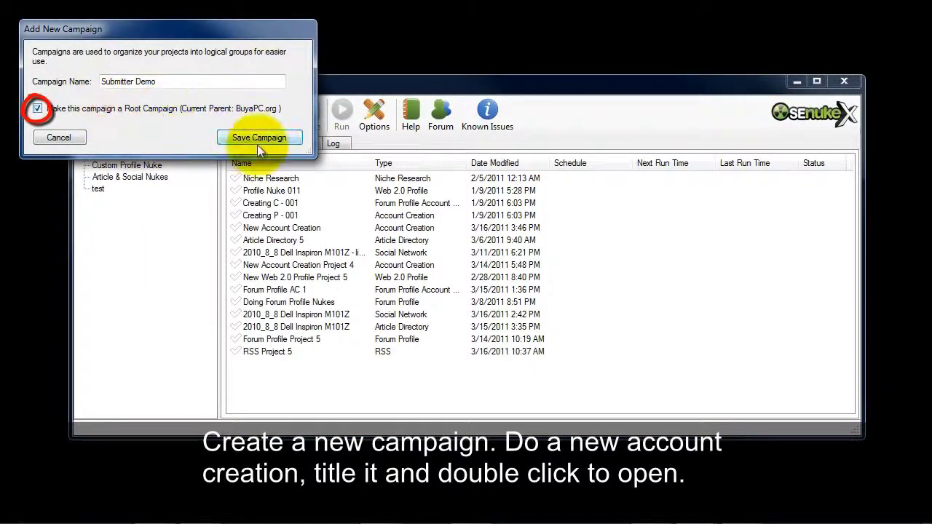
{"action": "left_click", "coordinate": [258, 138]}
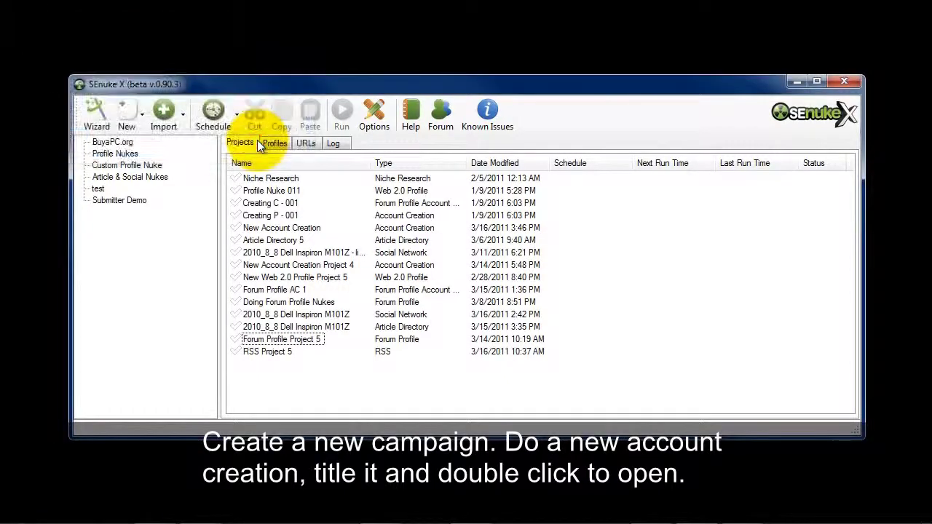
{"action": "left_click", "coordinate": [118, 202]}
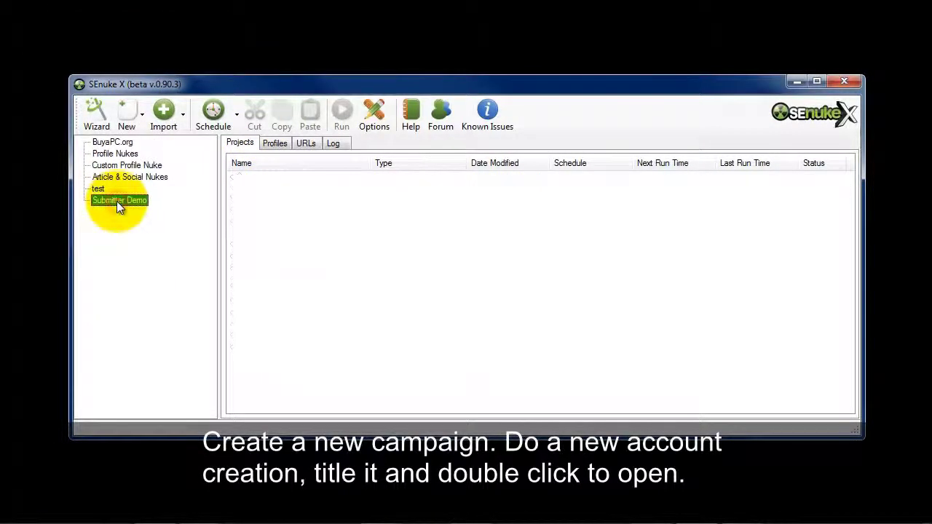
Look through the campaign's profiles, URLs and log, and return to its project list
{"action": "left_click", "coordinate": [278, 143]}
{"action": "left_click", "coordinate": [306, 143]}
{"action": "left_click", "coordinate": [333, 143]}
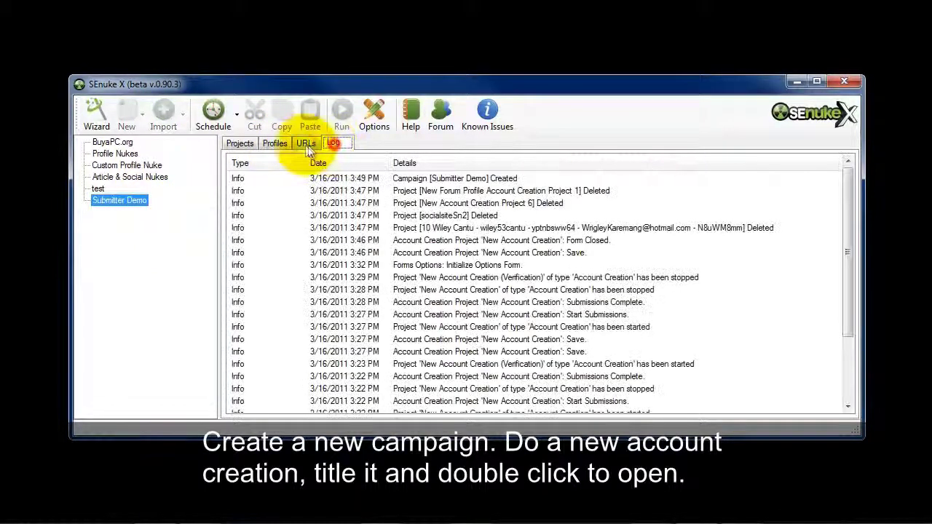
{"action": "left_click", "coordinate": [302, 145]}
{"action": "left_click", "coordinate": [280, 147]}
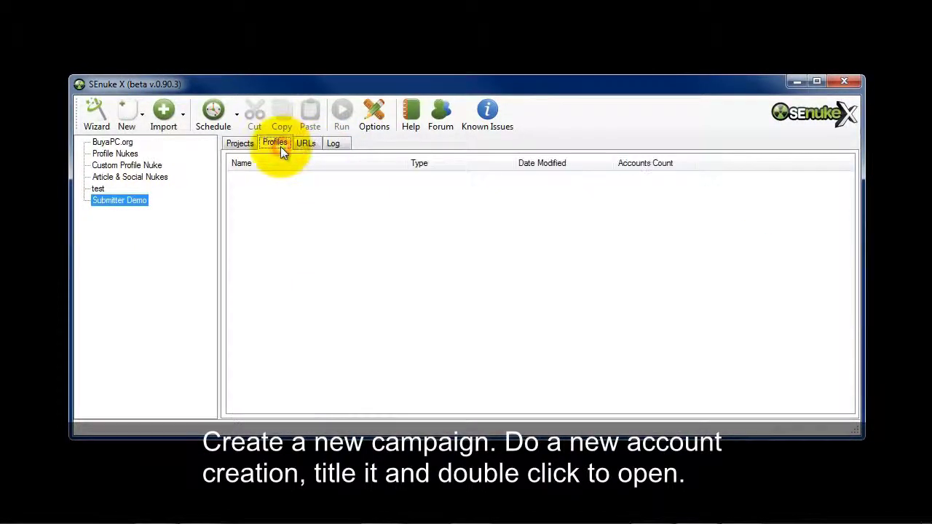
{"action": "left_click", "coordinate": [243, 145]}
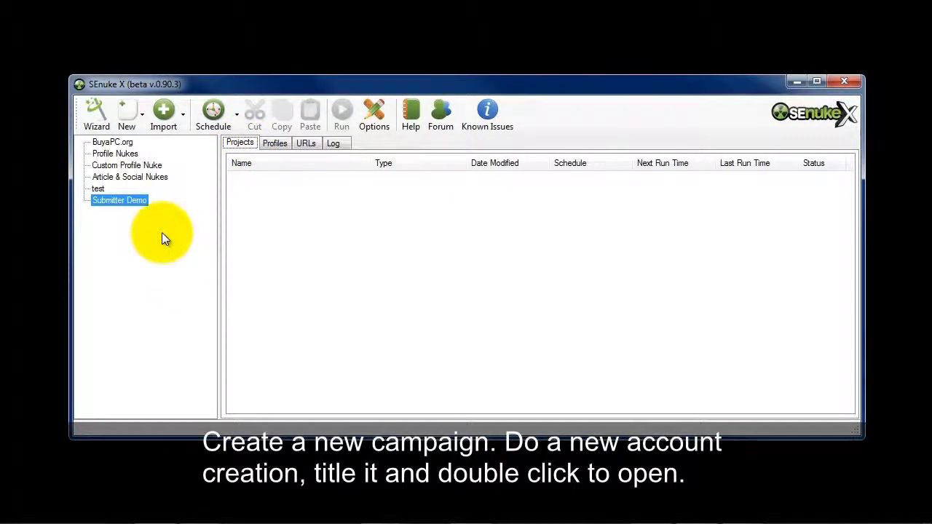
Add an Account Creation project named "Creating Article & Social Profiles" to the Submitter Demo campaign and open it
{"action": "left_click", "coordinate": [143, 125]}
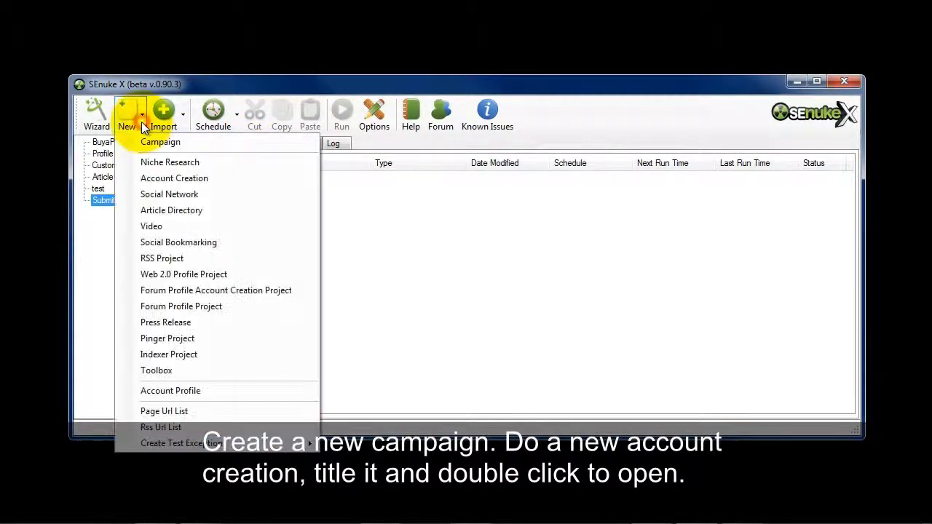
{"action": "left_click", "coordinate": [167, 179]}
{"action": "type", "text": "Creating Article & Social Profile"}
{"action": "type", "text": "s"}
{"action": "key", "text": "Return"}
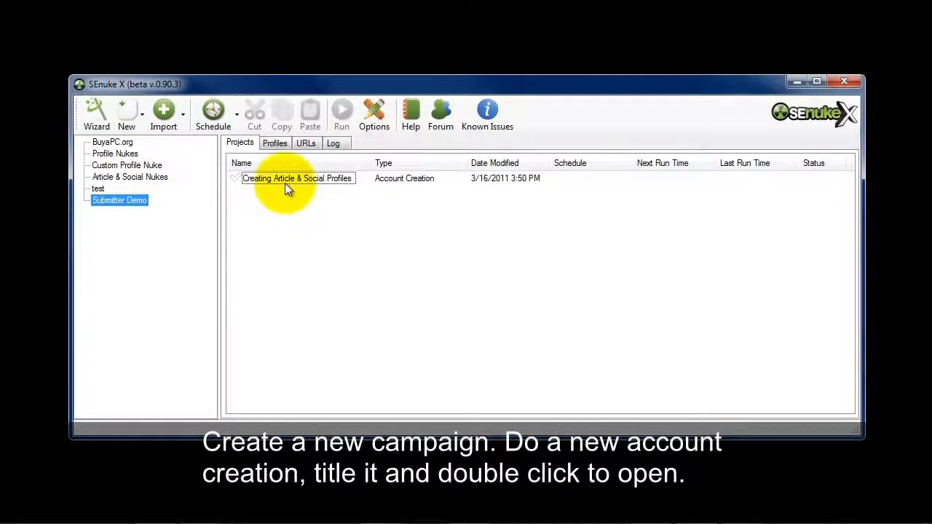
{"action": "double_click", "coordinate": [284, 182]}
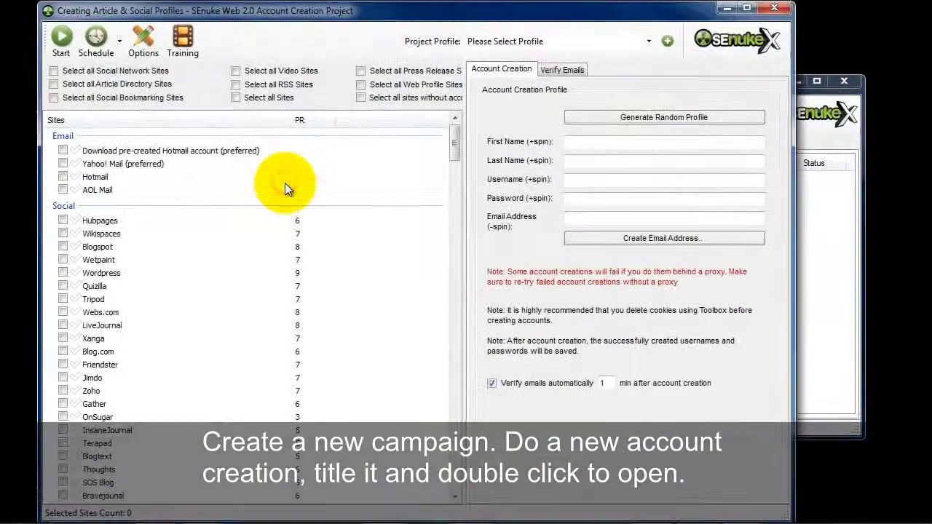
Generate a random account profile and save it as a project profile, prefixing the suggested name with "SA 001"
{"action": "left_click", "coordinate": [602, 121]}
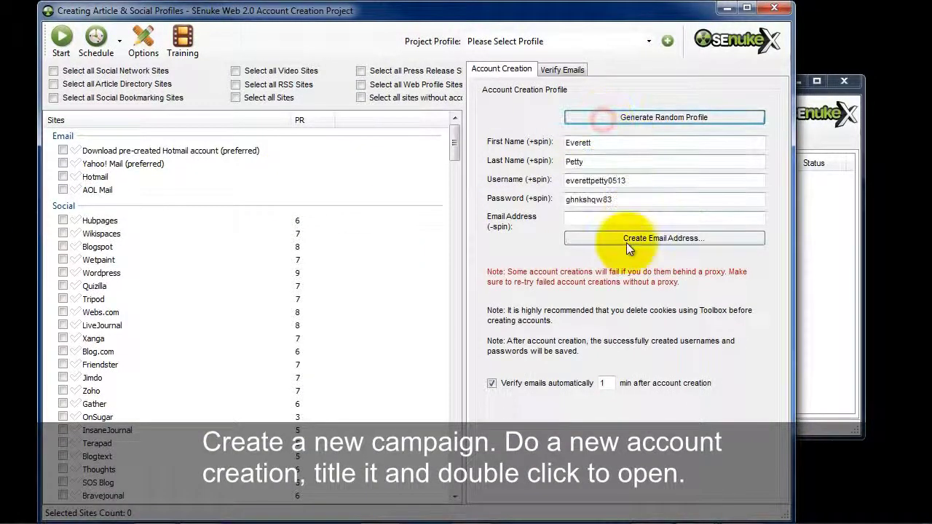
{"action": "left_click", "coordinate": [667, 41]}
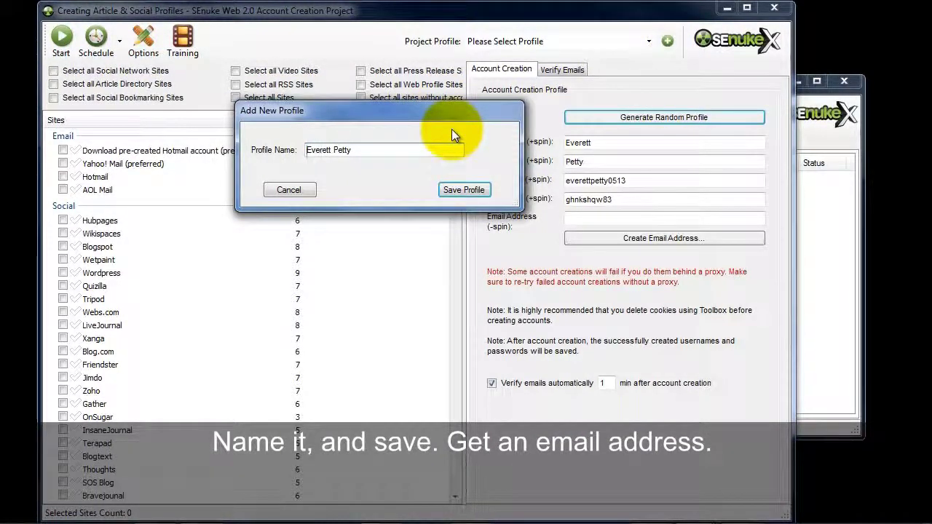
{"action": "type", "text": "SA 001"}
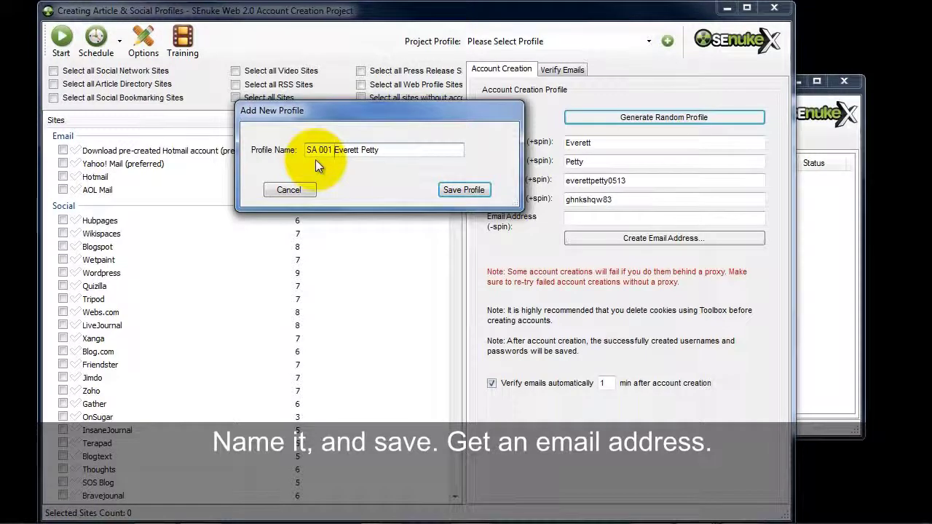
{"action": "left_click", "coordinate": [463, 190]}
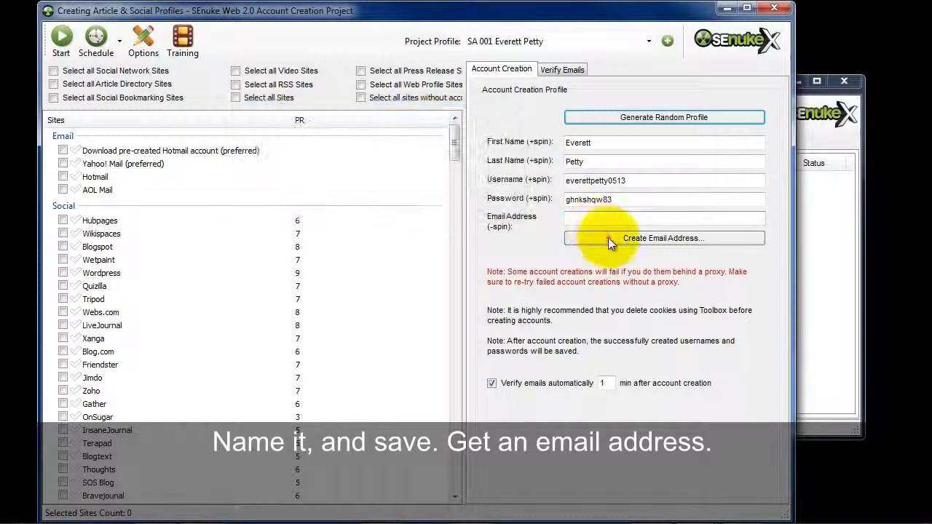
Create a Yahoo! Mail address for the profile and view its registration form in a maximized submitter window
{"action": "left_click", "coordinate": [608, 238]}
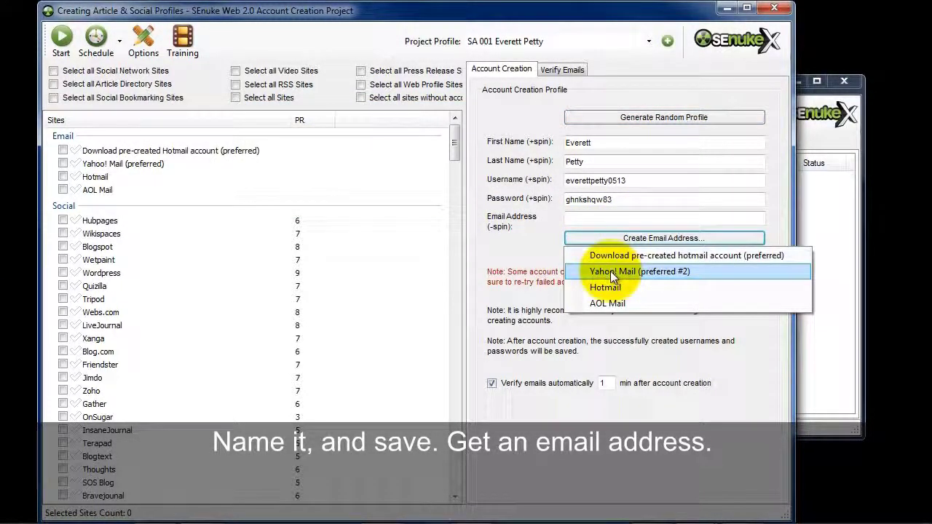
{"action": "left_click", "coordinate": [611, 271]}
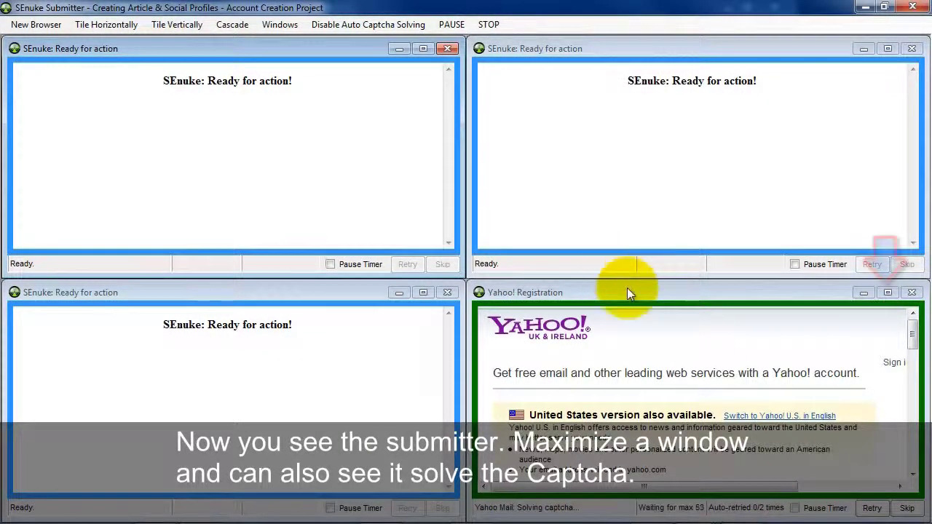
{"action": "left_click", "coordinate": [890, 293]}
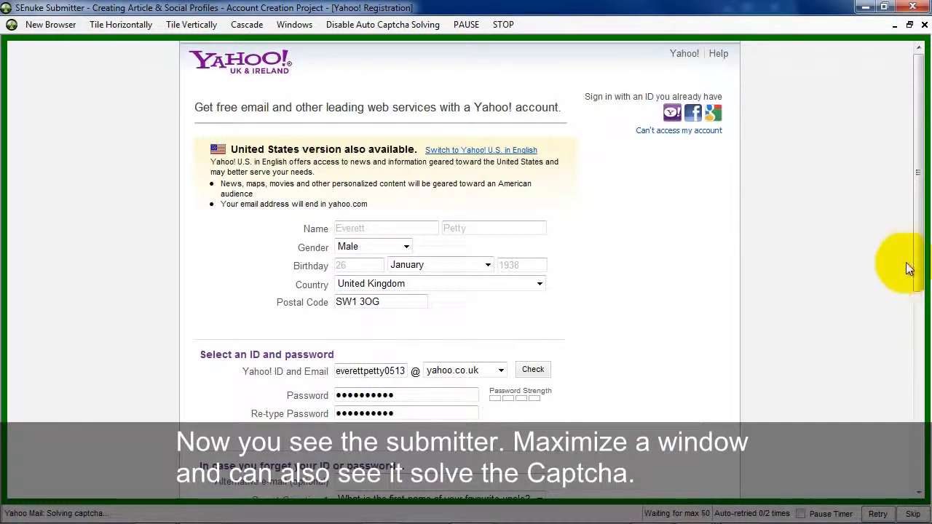
{"action": "left_click_drag", "start_coordinate": [917, 257], "coordinate": [914, 404]}
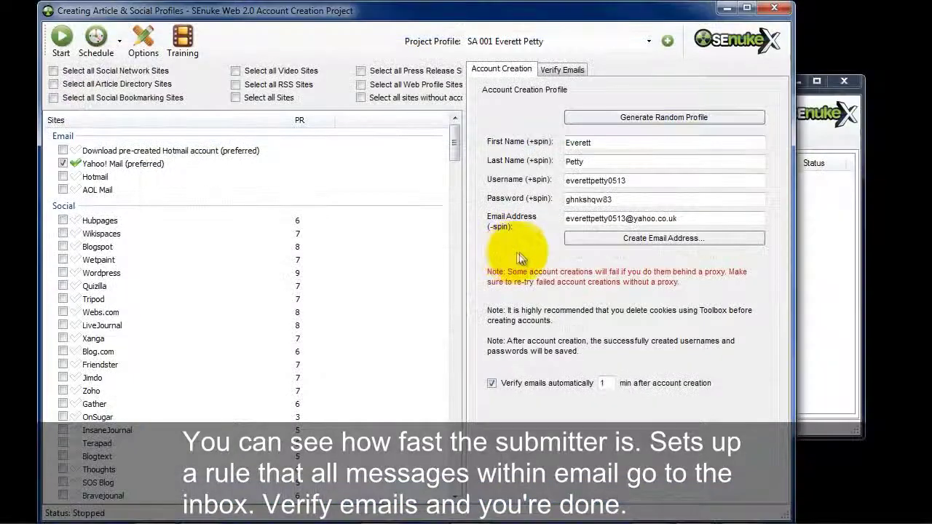
Run the email verification for the new mailbox and deselect the Yahoo! Mail site
{"action": "left_click", "coordinate": [562, 70]}
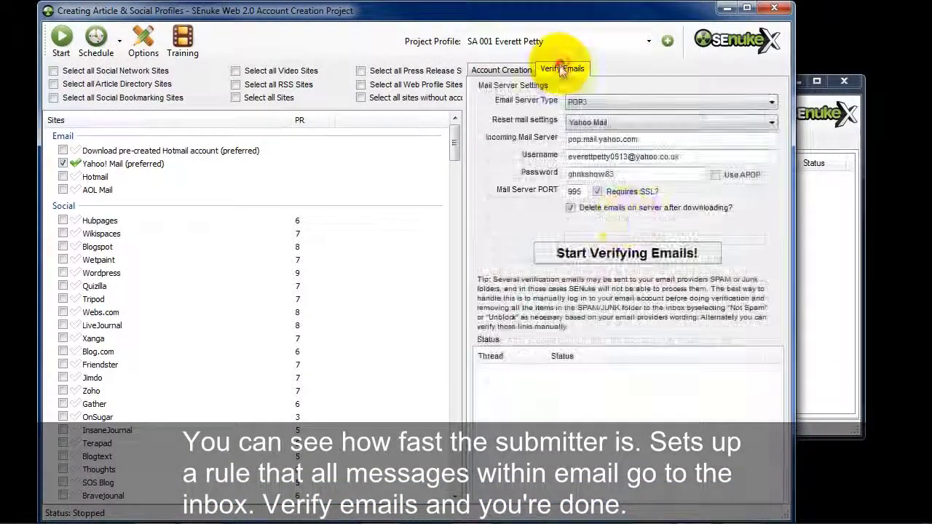
{"action": "left_click", "coordinate": [626, 253]}
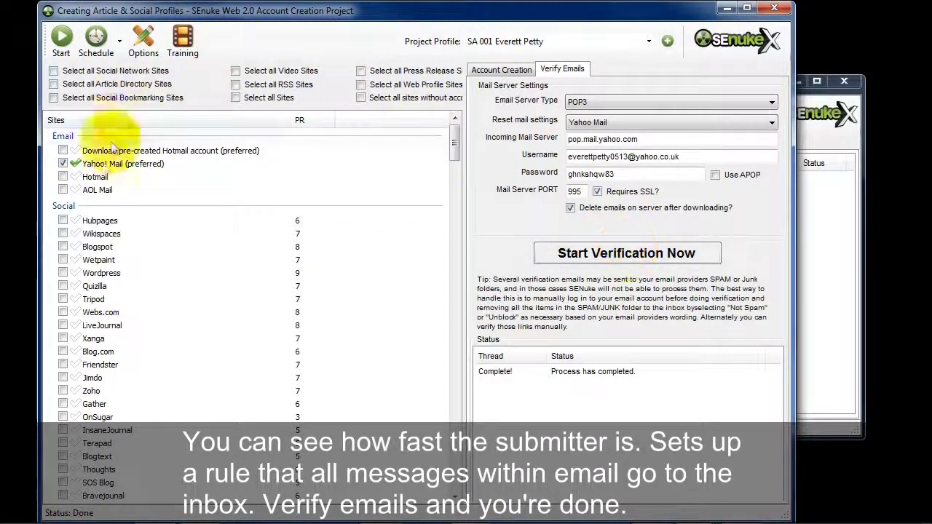
{"action": "left_click", "coordinate": [62, 164]}
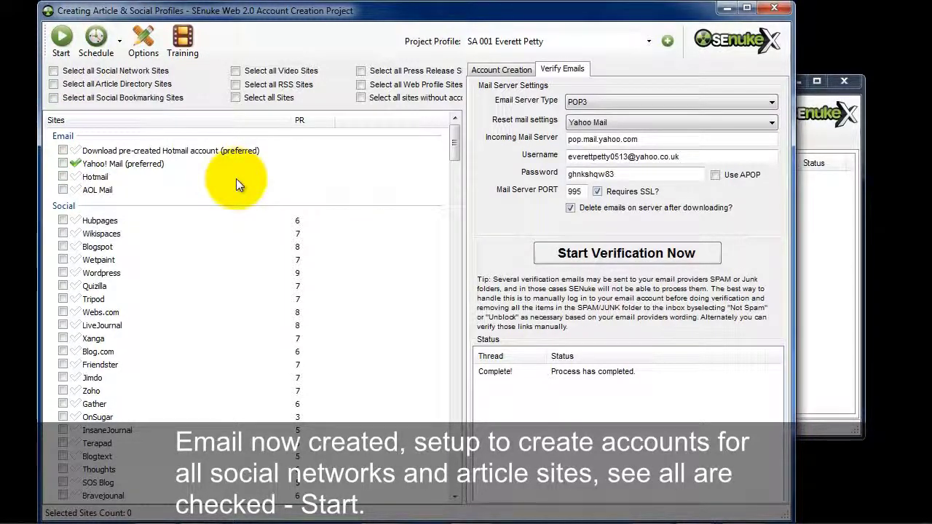
Select all social network and article directory sites and start the account creation run
{"action": "left_click", "coordinate": [63, 69]}
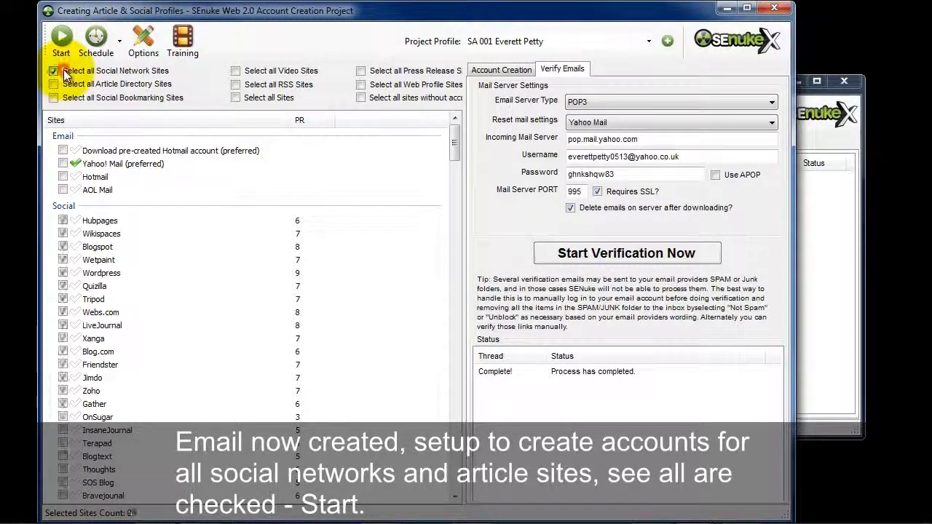
{"action": "left_click", "coordinate": [100, 83]}
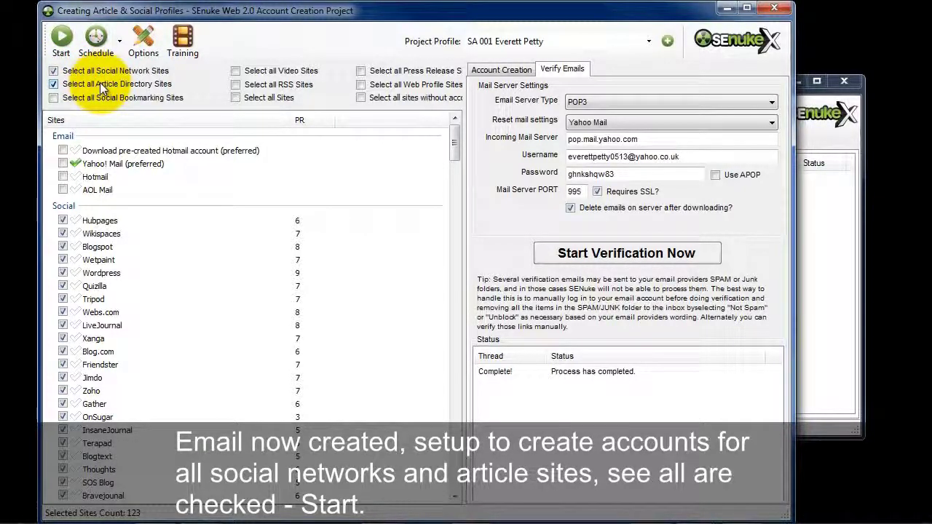
{"action": "mouse_move", "coordinate": [455, 141]}
{"action": "left_mouse_down"}
{"action": "mouse_move", "coordinate": [444, 337]}
{"action": "mouse_move", "coordinate": [450, 129]}
{"action": "left_mouse_up"}
{"action": "left_click", "coordinate": [69, 42]}
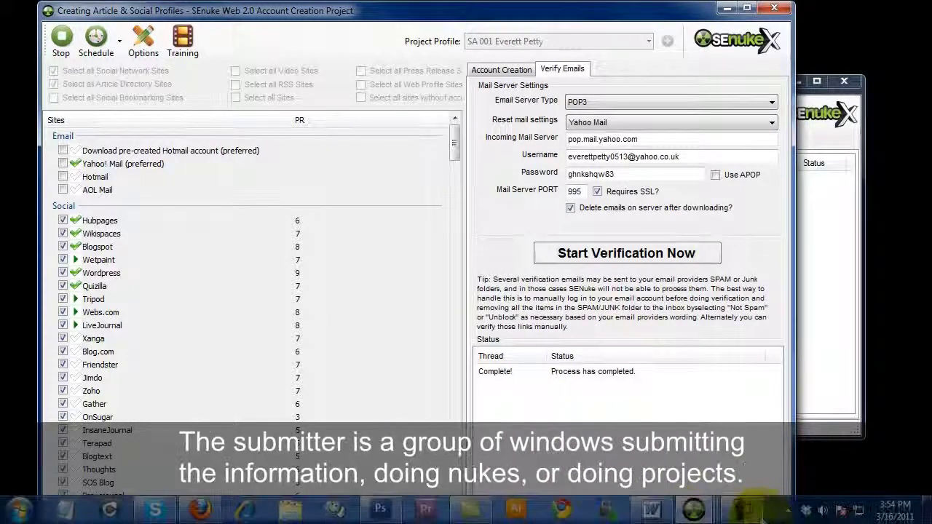
Switch to the running submitter window and add two more browsers to it
{"action": "mouse_move", "coordinate": [694, 508]}
{"action": "left_click", "coordinate": [817, 444]}
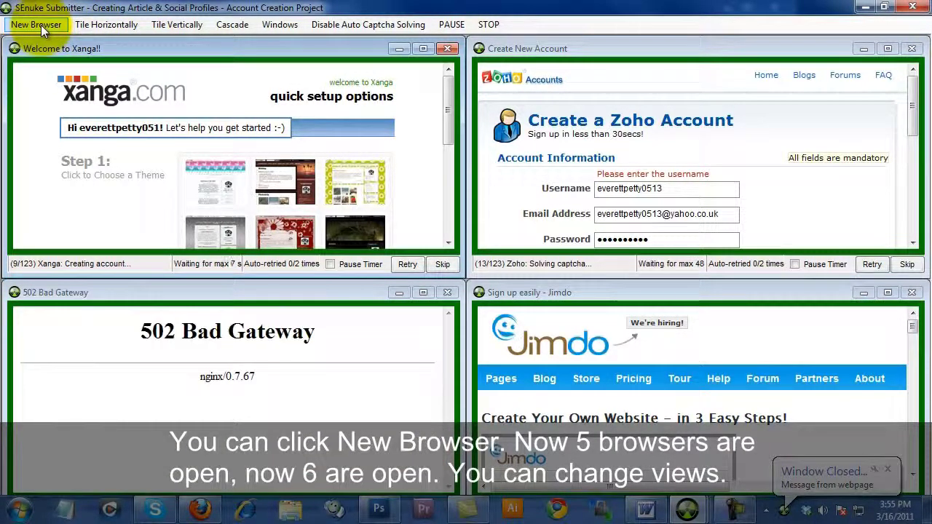
{"action": "left_click", "coordinate": [37, 25]}
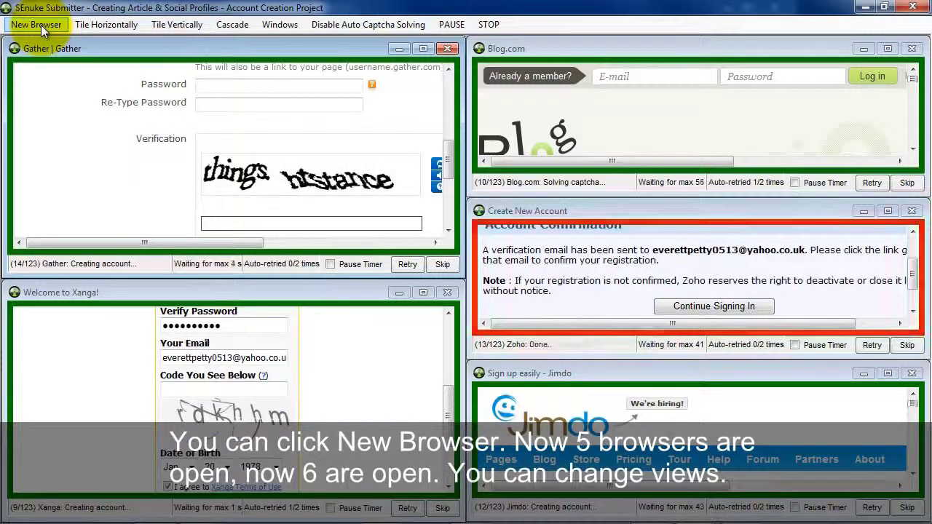
{"action": "left_click", "coordinate": [41, 25]}
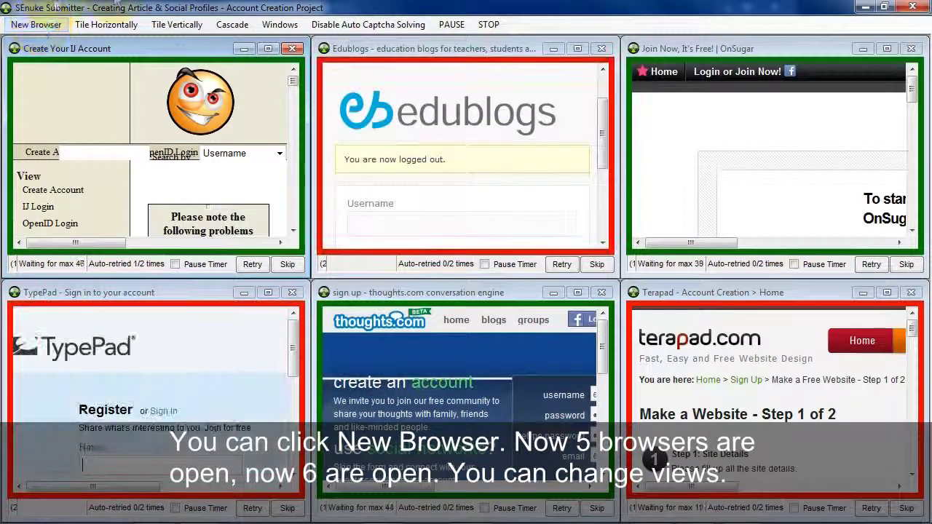
Try the horizontally tiled, vertically tiled and cascaded layouts of the browser windows, ending with vertical tiling
{"action": "left_click", "coordinate": [133, 27]}
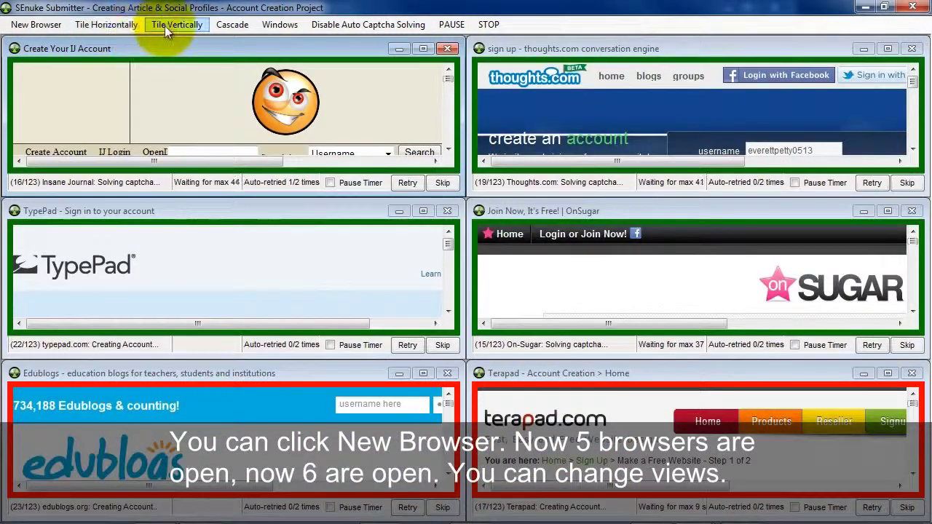
{"action": "left_click", "coordinate": [164, 25]}
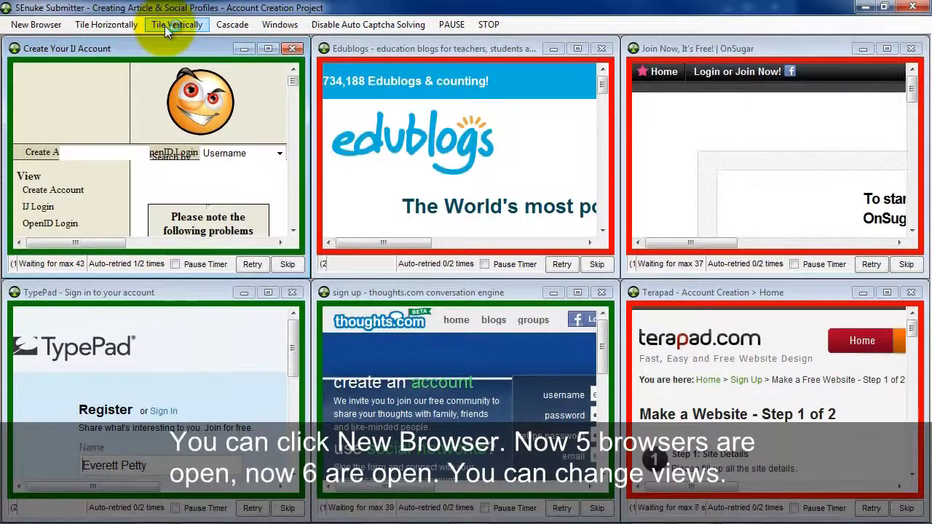
{"action": "left_click", "coordinate": [230, 28]}
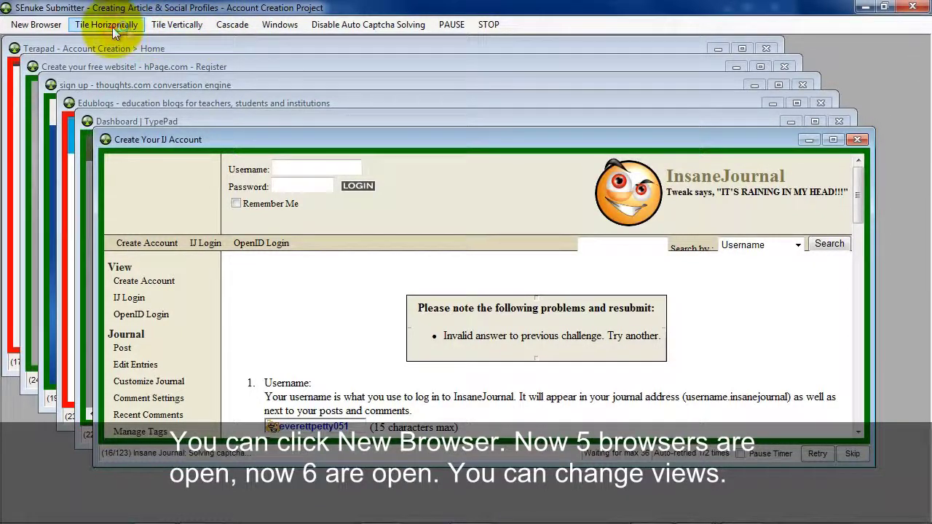
{"action": "left_click", "coordinate": [176, 26]}
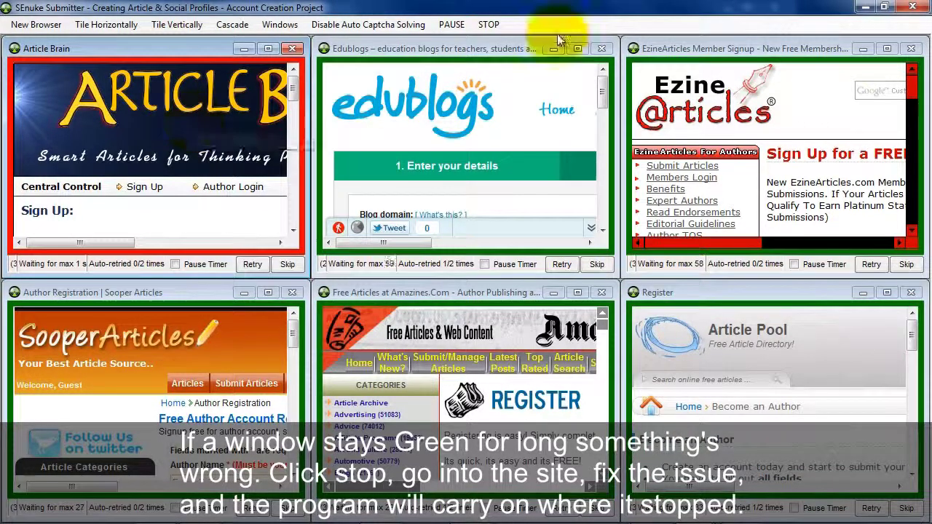
Maximize the Edublogs browser to examine its sign-up form, and restore the tiled layout
{"action": "left_click", "coordinate": [578, 47]}
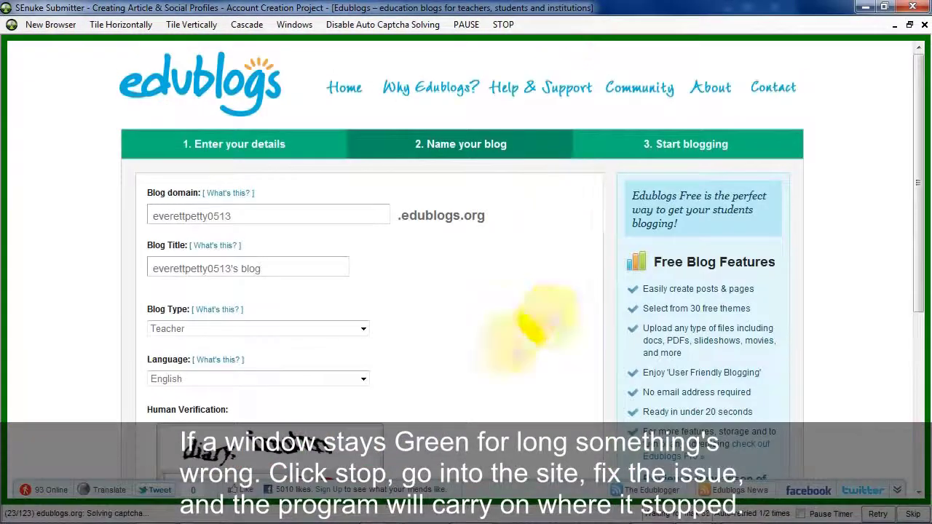
{"action": "left_click_drag", "start_coordinate": [920, 211], "coordinate": [920, 293]}
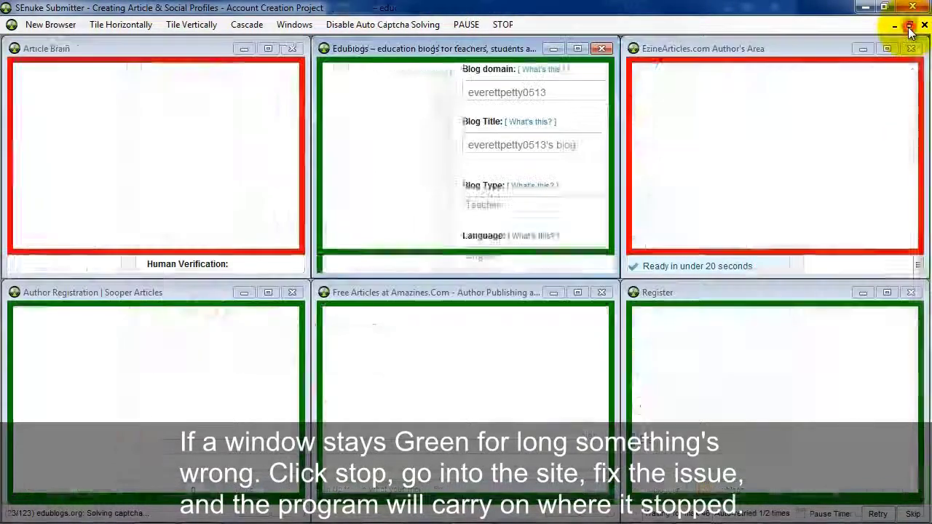
{"action": "left_click", "coordinate": [910, 25]}
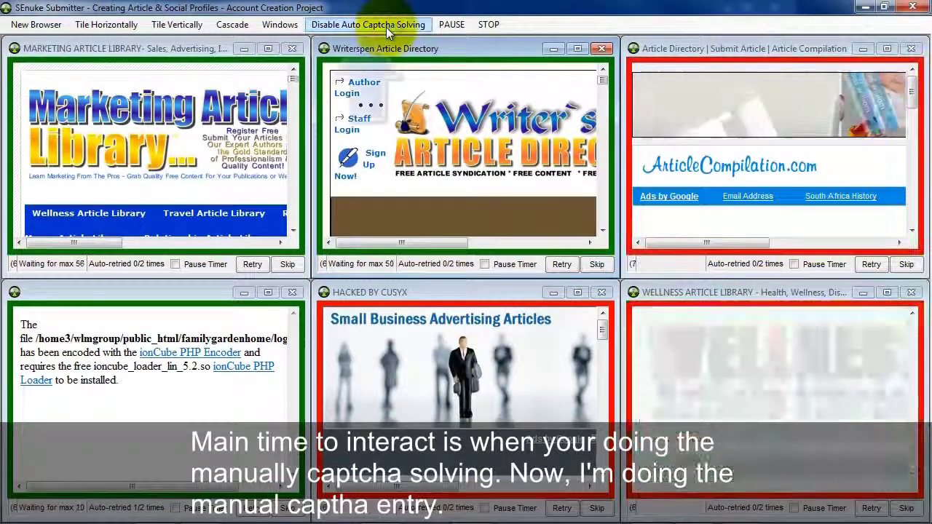
Disable automatic captcha solving and submit the first captcha by manual entry
{"action": "left_click", "coordinate": [386, 26]}
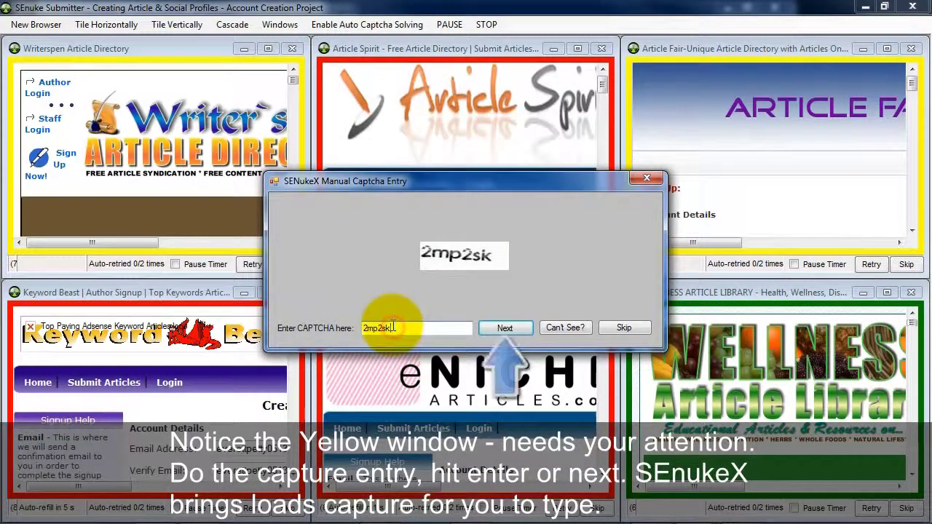
{"action": "key", "text": "Return"}
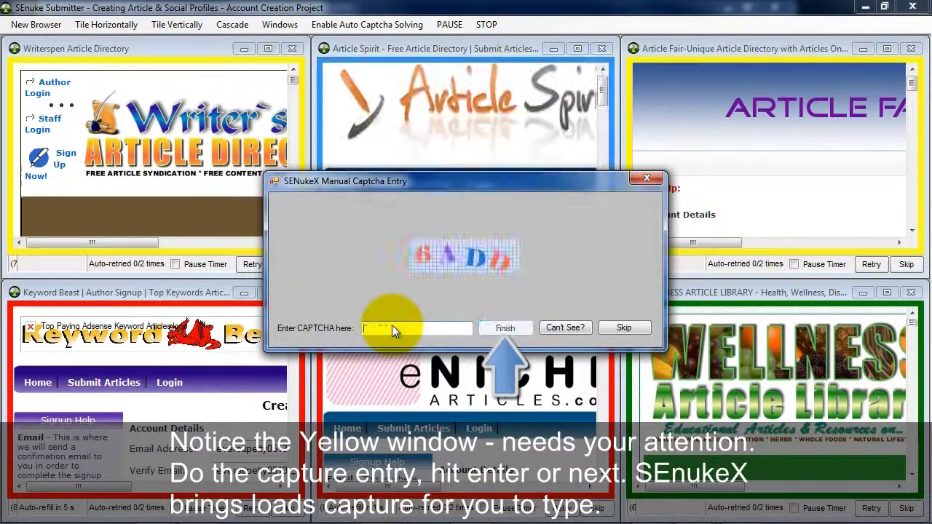
Enter the captcha characters shown in the manual entry window and re-enable automatic captcha solving in the submitter
{"action": "type", "text": "6"}
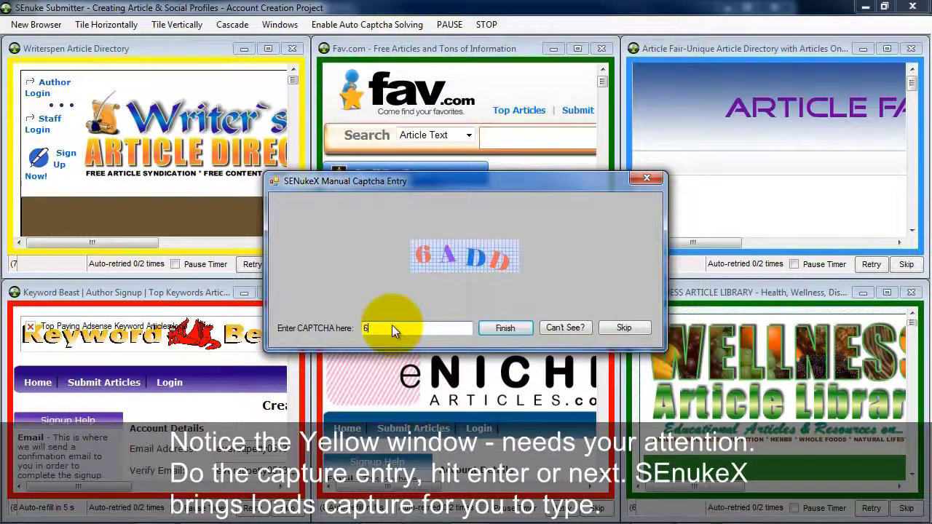
{"action": "type", "text": "A"}
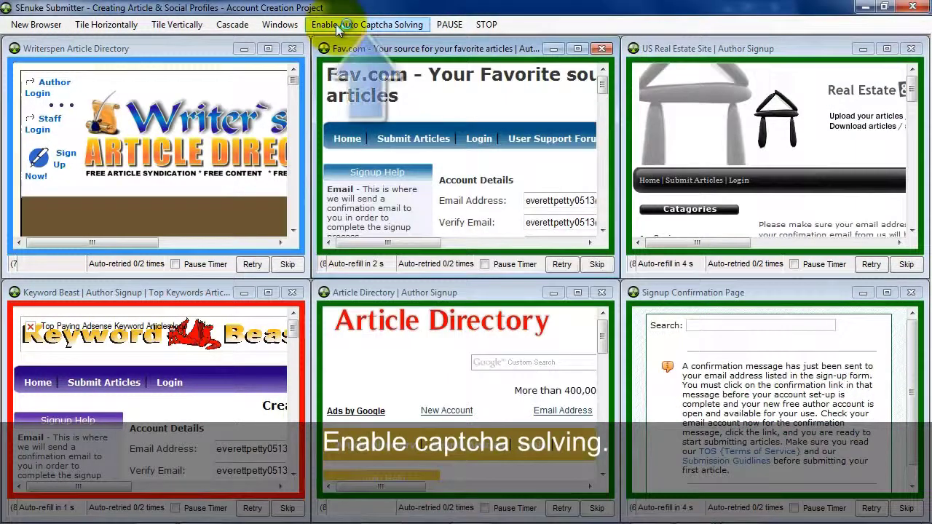
{"action": "left_click", "coordinate": [336, 24]}
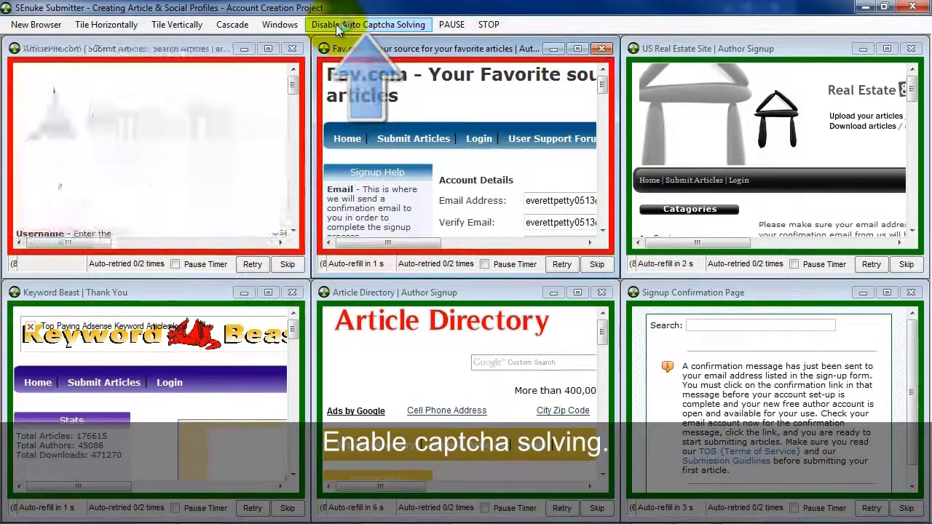
Switch to the main SEnuke X window and open the captcha settings in its options
{"action": "mouse_move", "coordinate": [694, 508]}
{"action": "left_click", "coordinate": [561, 424]}
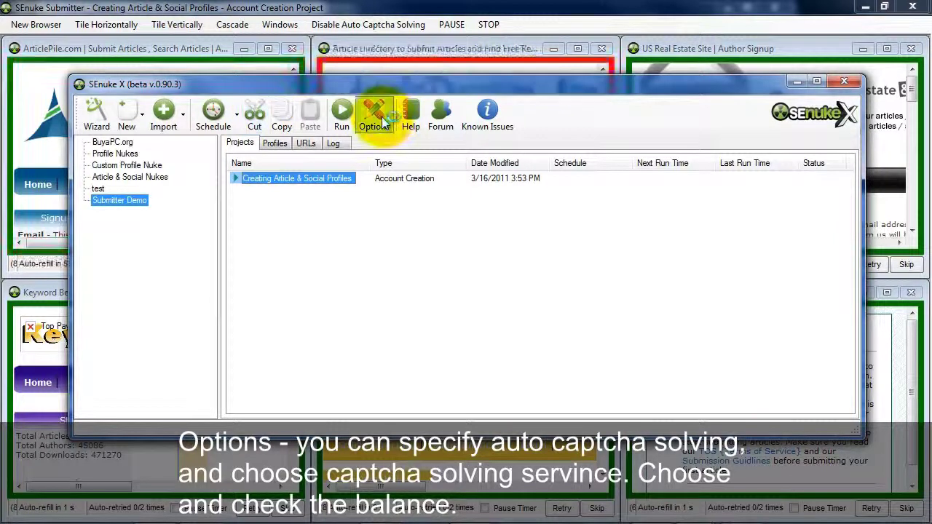
{"action": "left_click", "coordinate": [377, 114]}
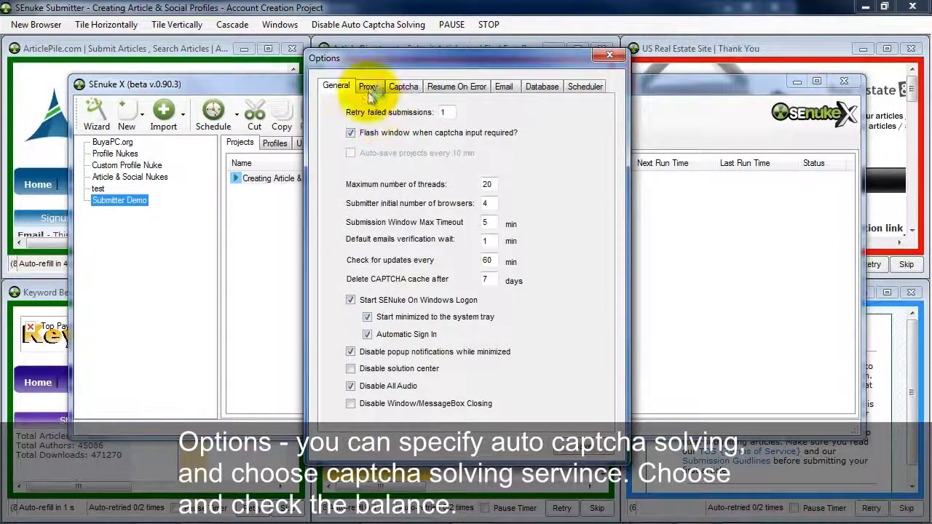
{"action": "left_click", "coordinate": [406, 86]}
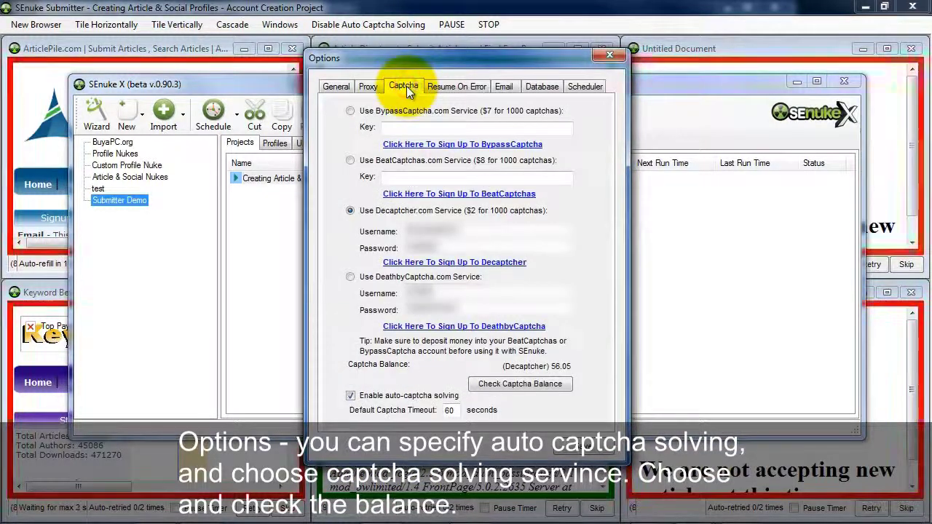
{"action": "left_click", "coordinate": [350, 395]}
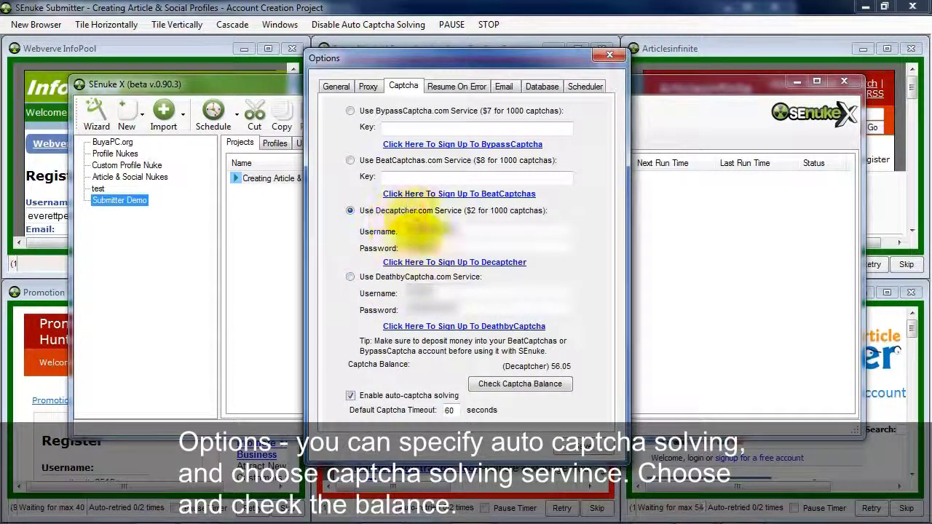
Check the captcha balance for the DeathbyCaptcha and Decaptcher services, and close the options with Decaptcher selected
{"action": "left_click", "coordinate": [384, 279]}
{"action": "left_click", "coordinate": [542, 384]}
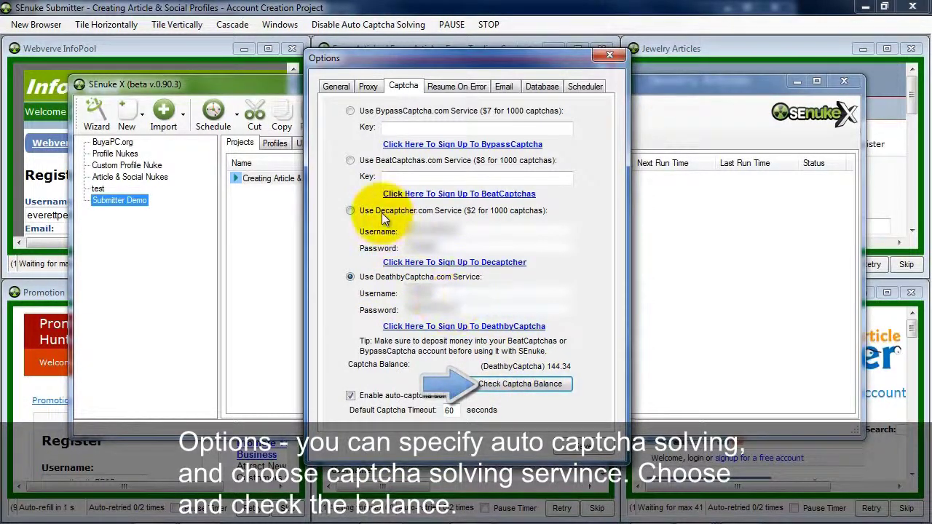
{"action": "left_click", "coordinate": [383, 212]}
{"action": "left_click", "coordinate": [526, 383]}
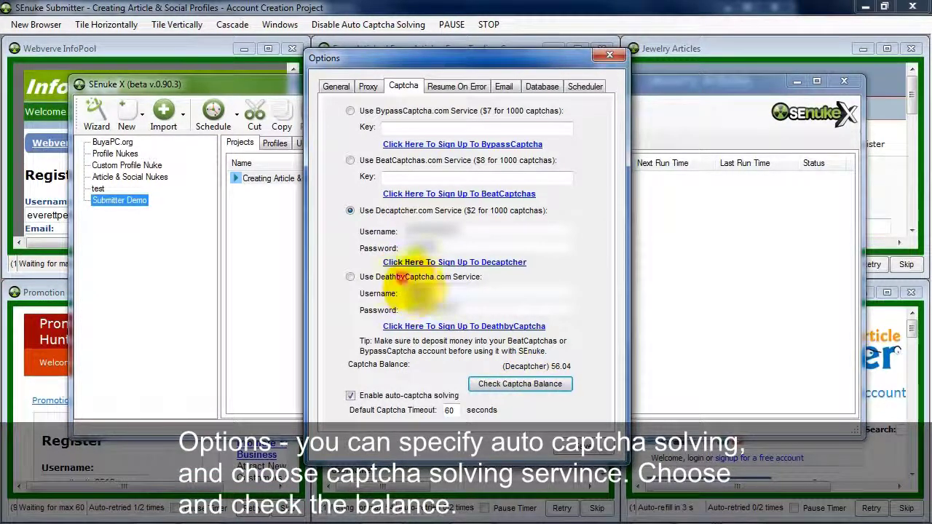
{"action": "left_click", "coordinate": [405, 282]}
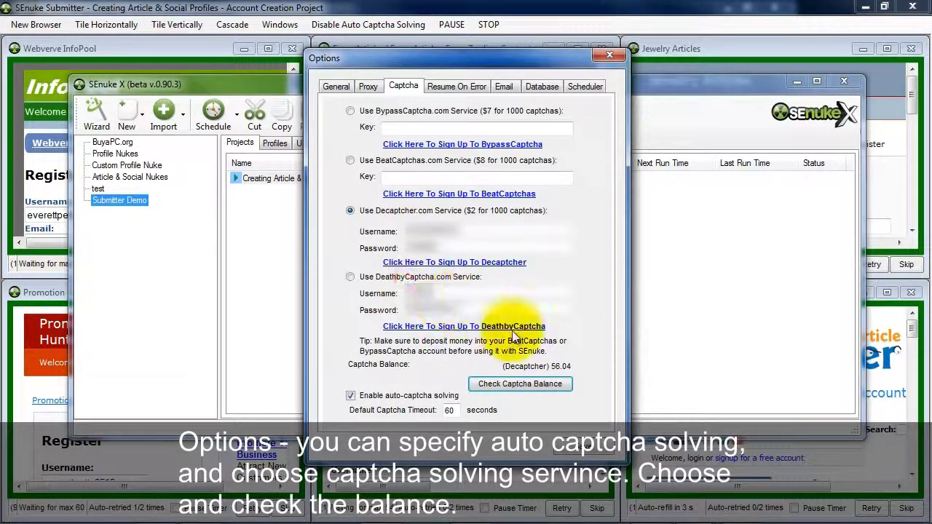
{"action": "left_click", "coordinate": [532, 380]}
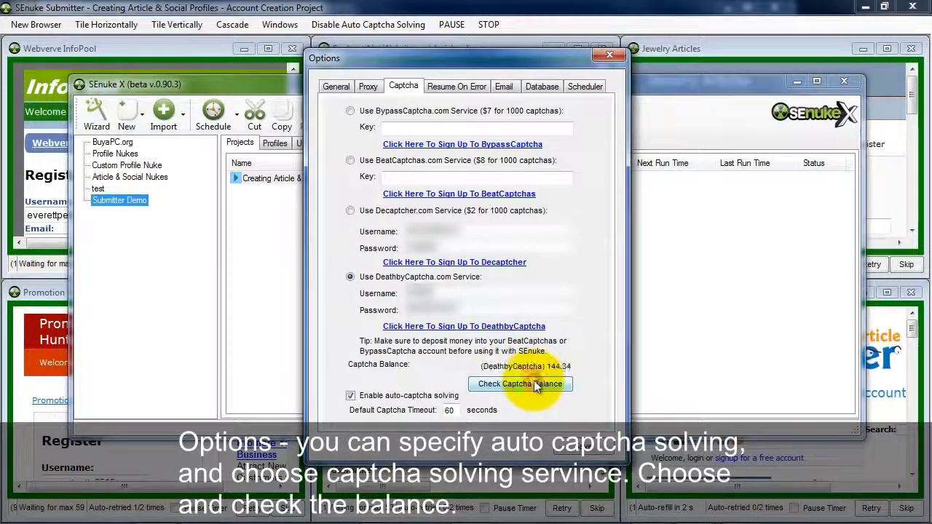
{"action": "left_click", "coordinate": [394, 211]}
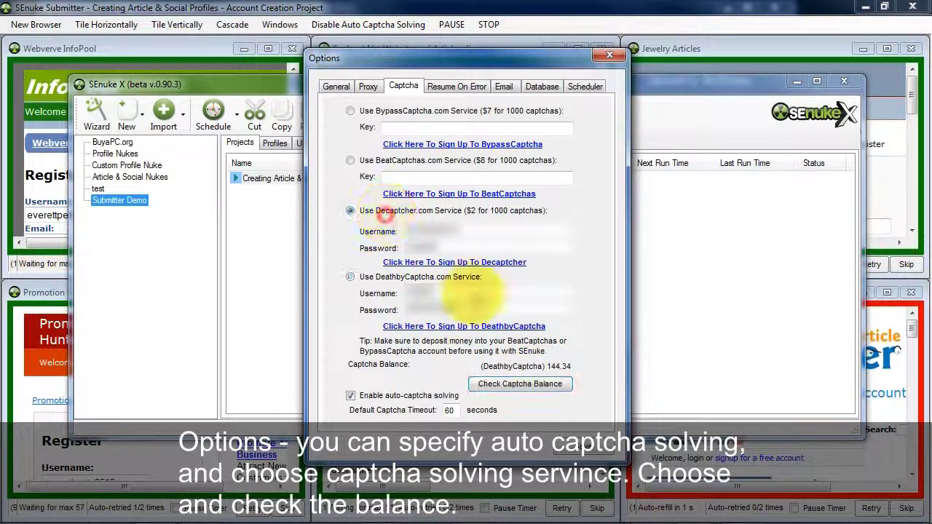
{"action": "left_click", "coordinate": [603, 452]}
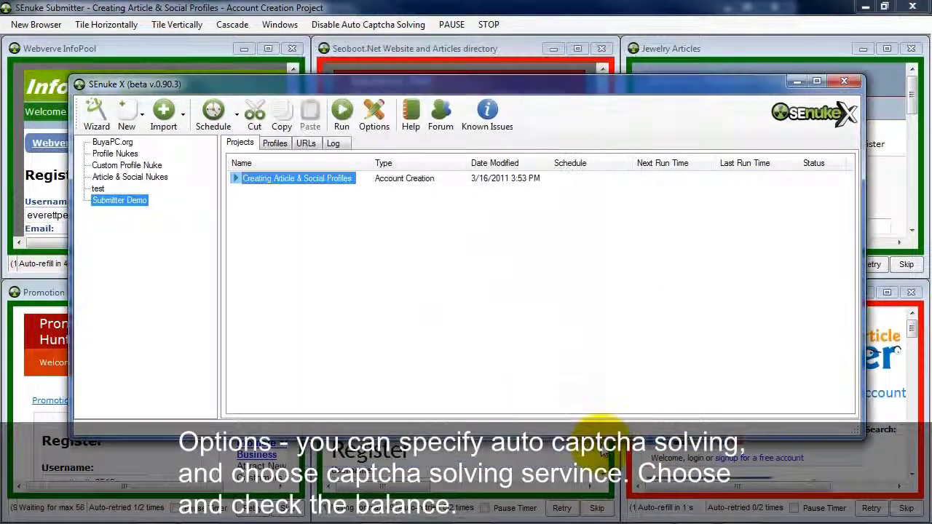
Reopen the captcha options to examine the auto-captcha solving and default captcha timeout settings, and close them
{"action": "left_click", "coordinate": [380, 129]}
{"action": "left_click", "coordinate": [403, 86]}
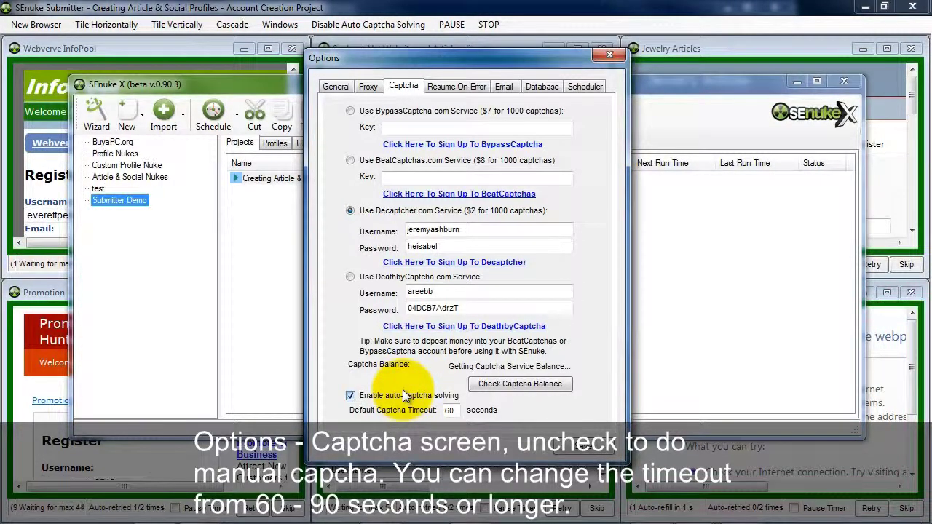
{"action": "left_click", "coordinate": [454, 410]}
{"action": "left_click", "coordinate": [448, 410]}
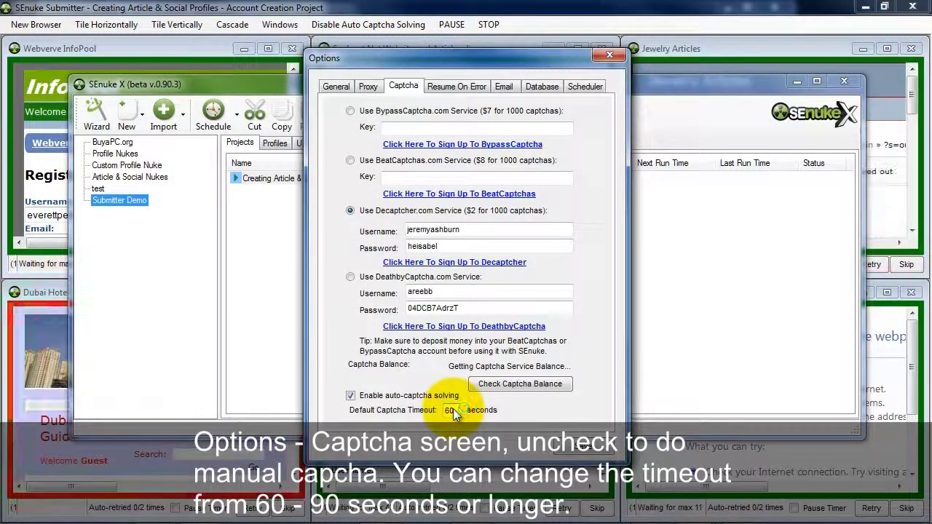
{"action": "left_click", "coordinate": [453, 411]}
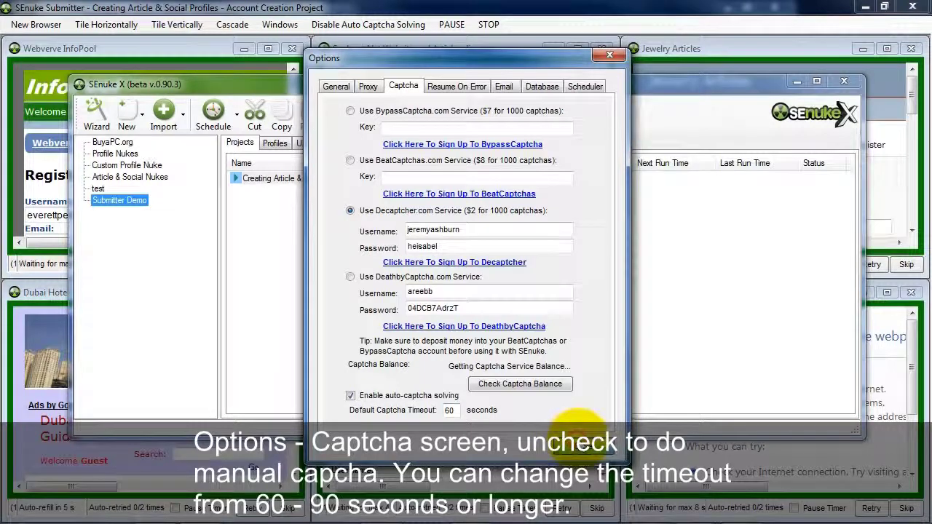
{"action": "left_click", "coordinate": [582, 446]}
Return to the submitter and examine the Daily Ezine Articles and Seoboot.Net browsers maximized, restoring the tiled layout after each
{"action": "left_click", "coordinate": [770, 6]}
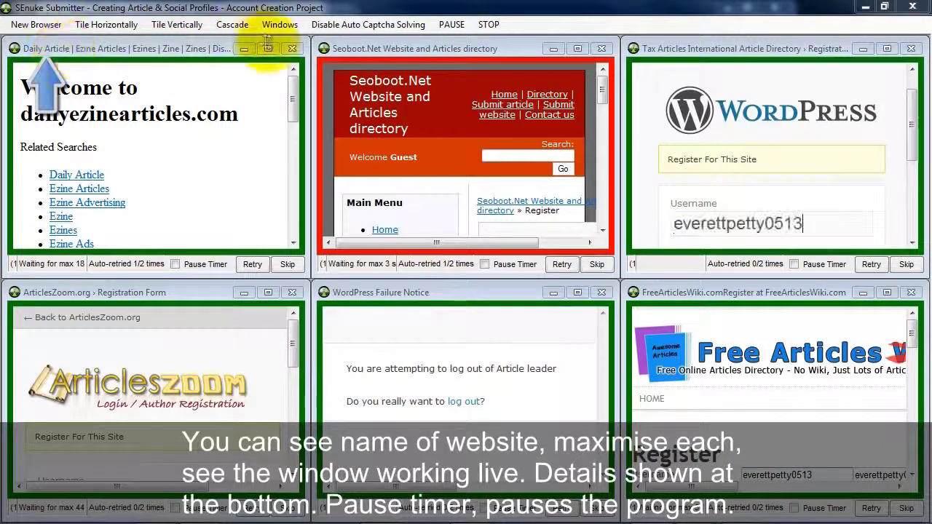
{"action": "left_click", "coordinate": [268, 48]}
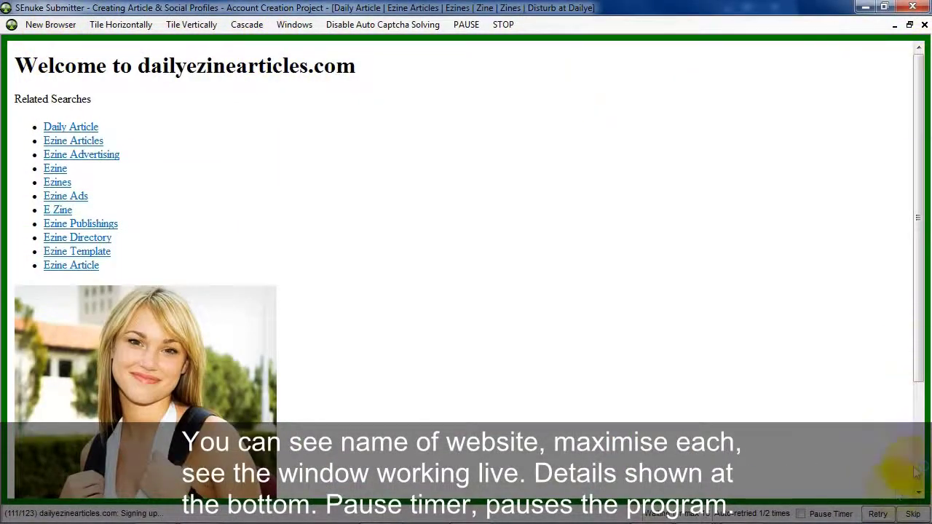
{"action": "scroll", "coordinate": [915, 372], "scroll_direction": "down", "scroll_amount": 3}
{"action": "scroll", "coordinate": [903, 231], "scroll_direction": "up", "scroll_amount": 3}
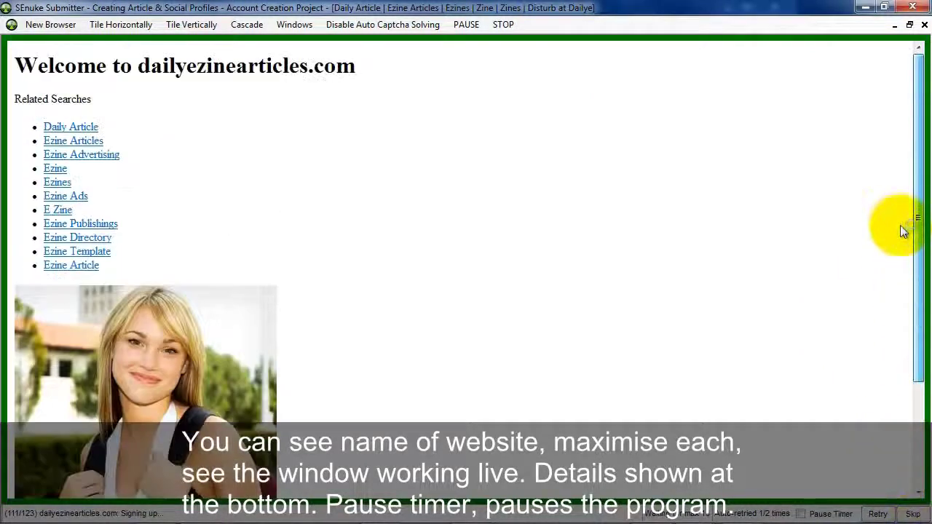
{"action": "left_click", "coordinate": [910, 24]}
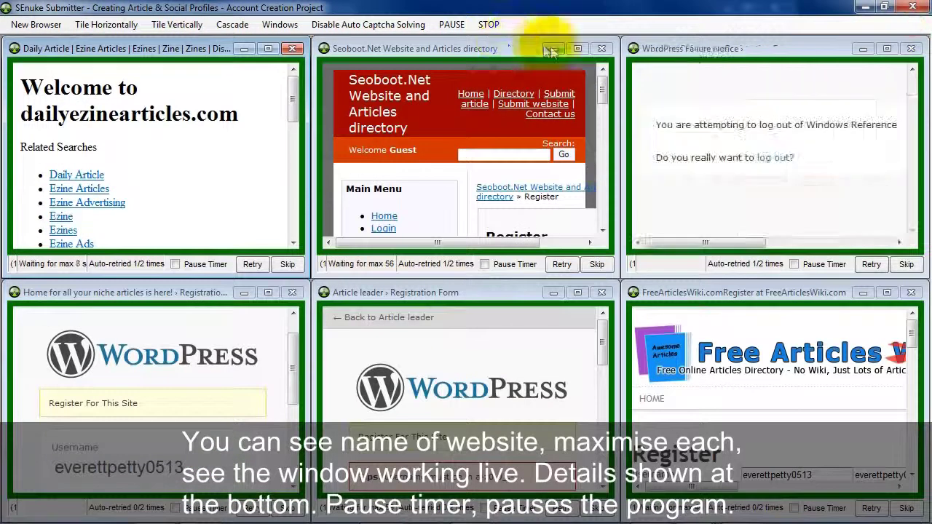
{"action": "left_click", "coordinate": [578, 49]}
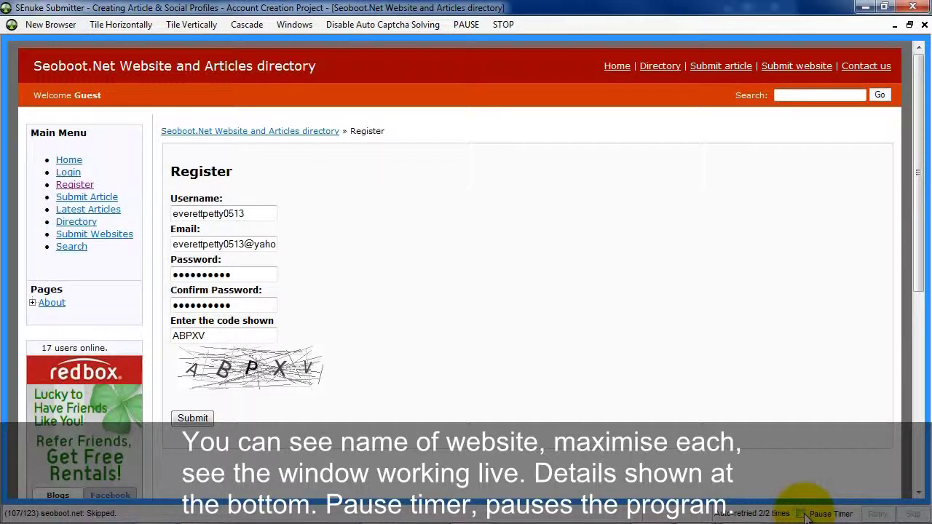
{"action": "left_click", "coordinate": [910, 24]}
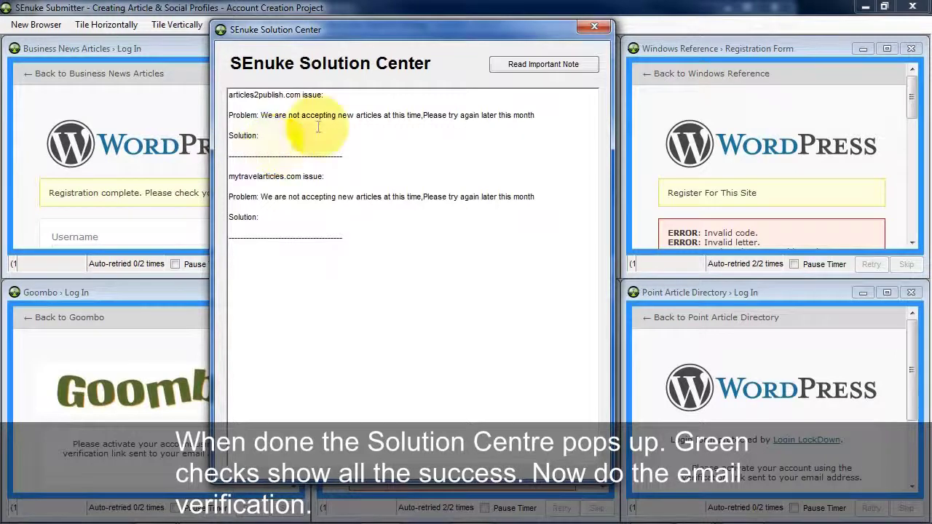
Close the Solution Center and start the email verification in the account creation project
{"action": "left_click", "coordinate": [592, 27]}
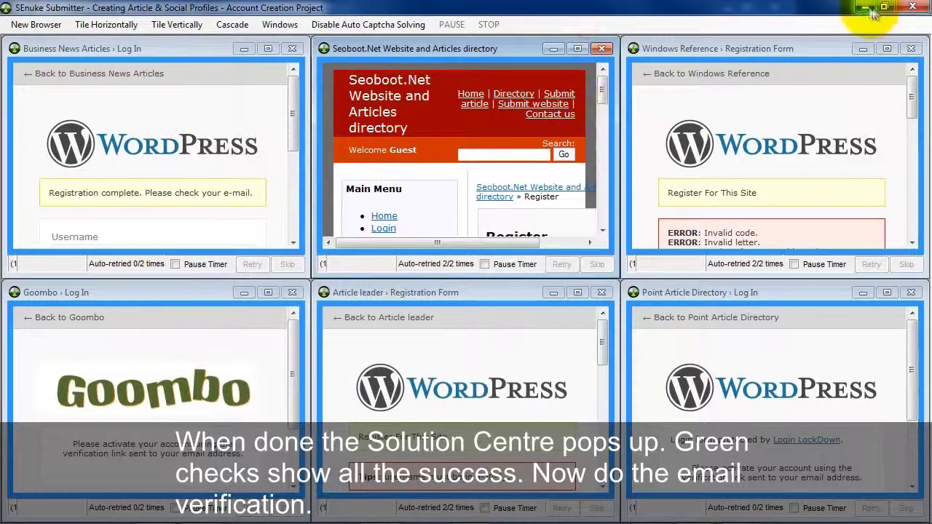
{"action": "left_click", "coordinate": [867, 8]}
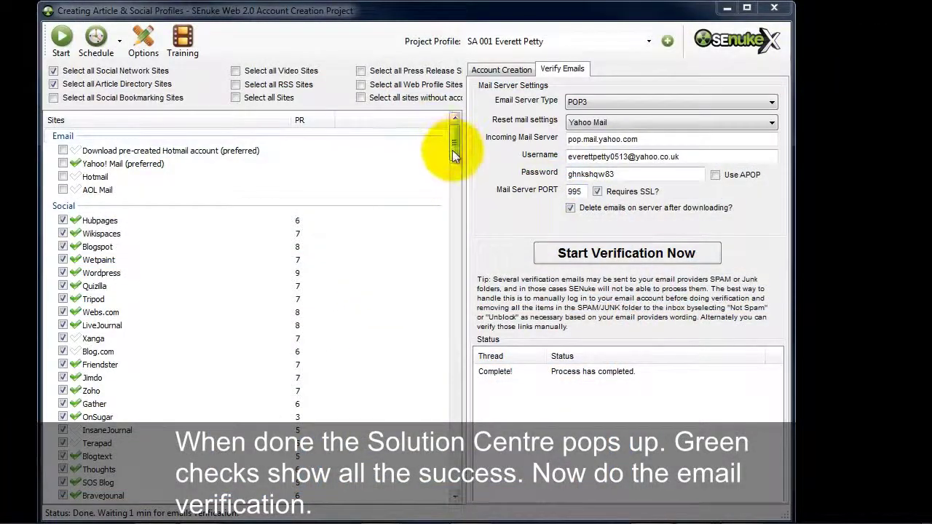
{"action": "mouse_move", "coordinate": [452, 150]}
{"action": "left_mouse_down"}
{"action": "mouse_move", "coordinate": [446, 296]}
{"action": "mouse_move", "coordinate": [465, 143]}
{"action": "left_mouse_up"}
{"action": "left_click", "coordinate": [581, 252]}
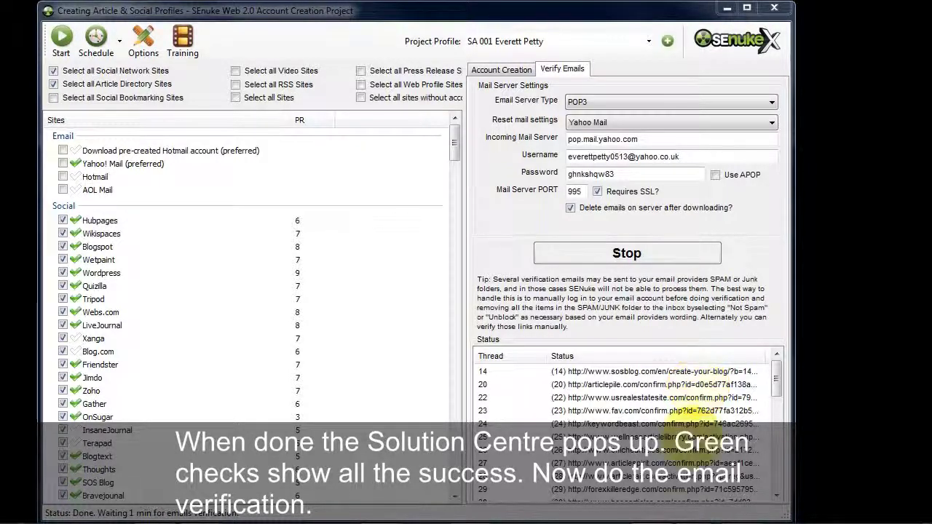
Look over the submitter browsers and review the account creation marks in the project's site list
{"action": "mouse_move", "coordinate": [693, 510]}
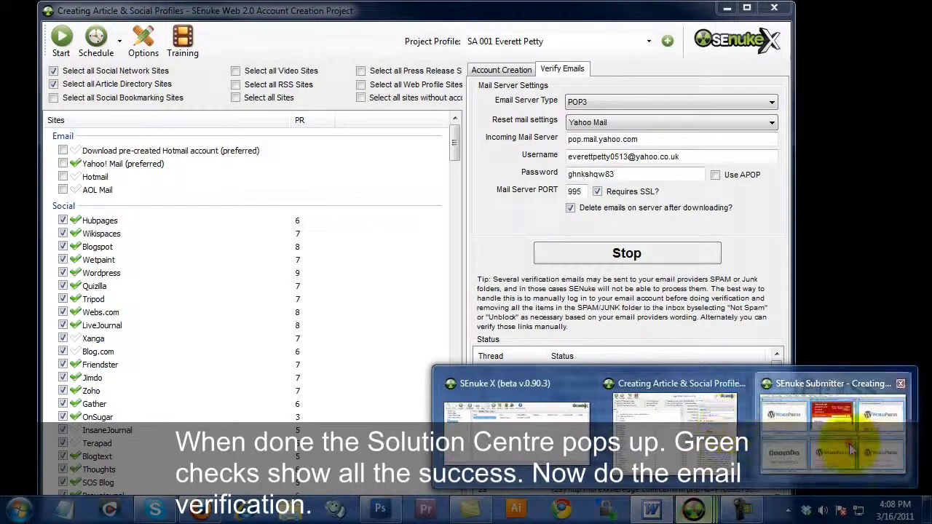
{"action": "left_click", "coordinate": [838, 436]}
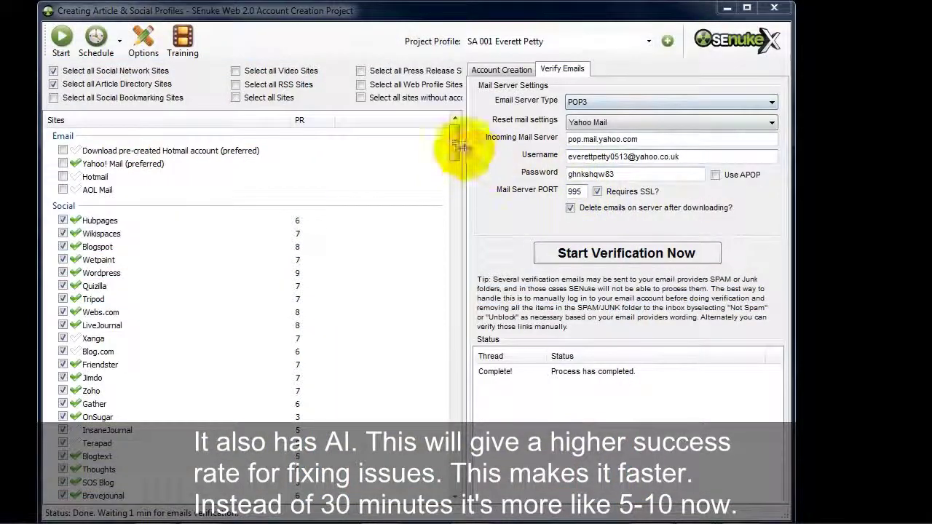
{"action": "mouse_move", "coordinate": [460, 146]}
{"action": "left_mouse_down"}
{"action": "mouse_move", "coordinate": [456, 281]}
{"action": "mouse_move", "coordinate": [460, 149]}
{"action": "left_mouse_up"}
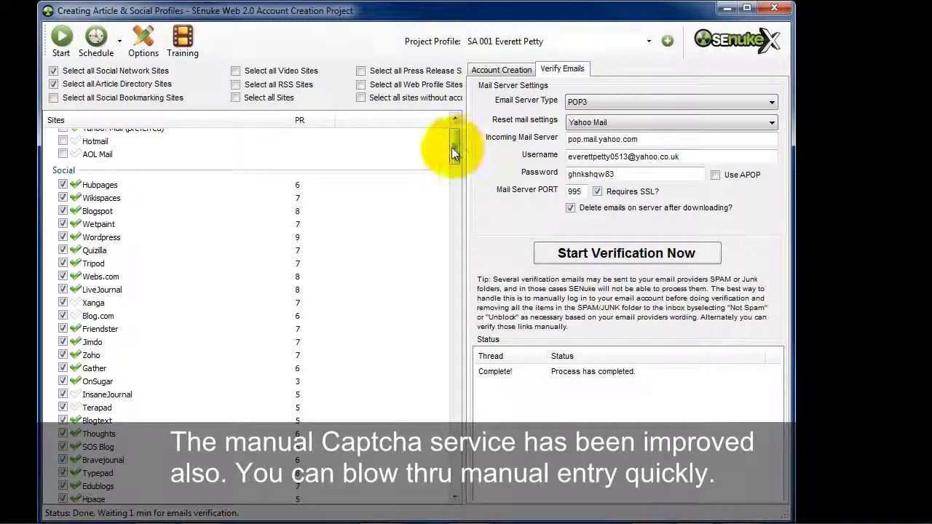
{"action": "mouse_move", "coordinate": [452, 147]}
{"action": "left_mouse_down"}
{"action": "mouse_move", "coordinate": [462, 207]}
{"action": "mouse_move", "coordinate": [456, 255]}
{"action": "mouse_move", "coordinate": [456, 129]}
{"action": "left_mouse_up"}
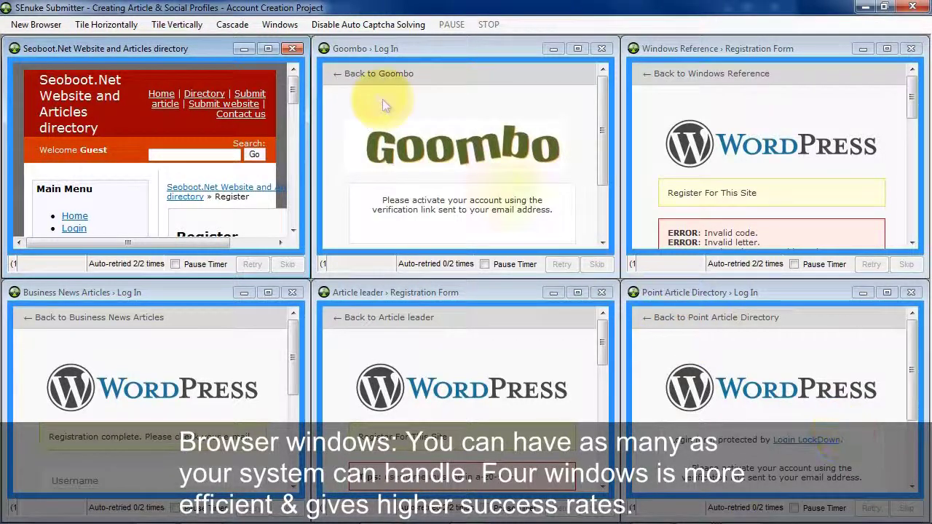
Close the Seoboot.Net and Business News Articles browsers and tile the four remaining ones vertically
{"action": "left_click", "coordinate": [292, 48]}
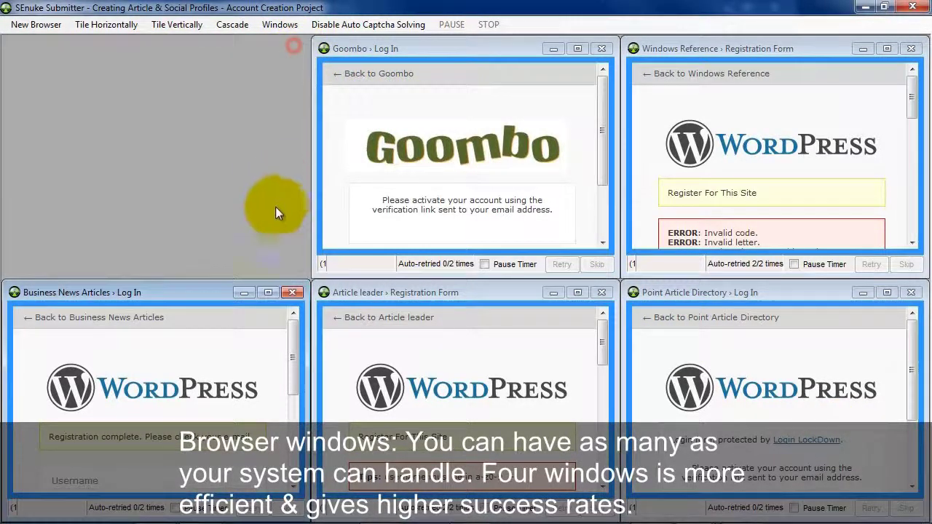
{"action": "left_click", "coordinate": [294, 293]}
{"action": "left_click", "coordinate": [162, 23]}
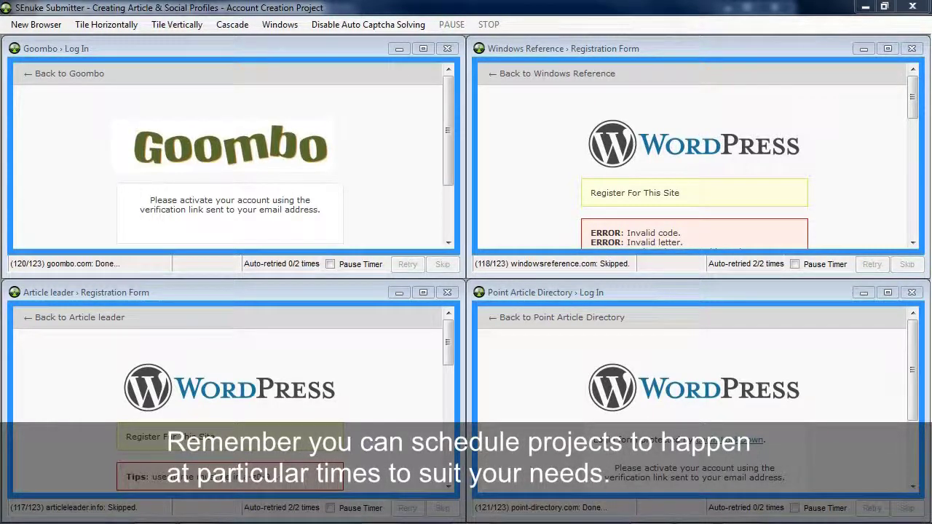
Minimize the submitter and the account creation project and bring the main SEnuke X window to the front
{"action": "left_click", "coordinate": [866, 7]}
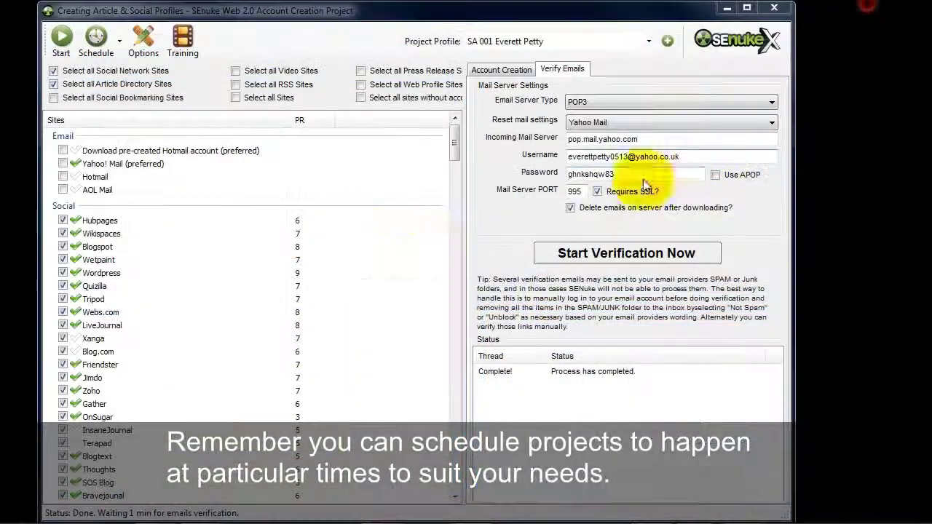
{"action": "left_click", "coordinate": [726, 8]}
{"action": "mouse_move", "coordinate": [693, 507]}
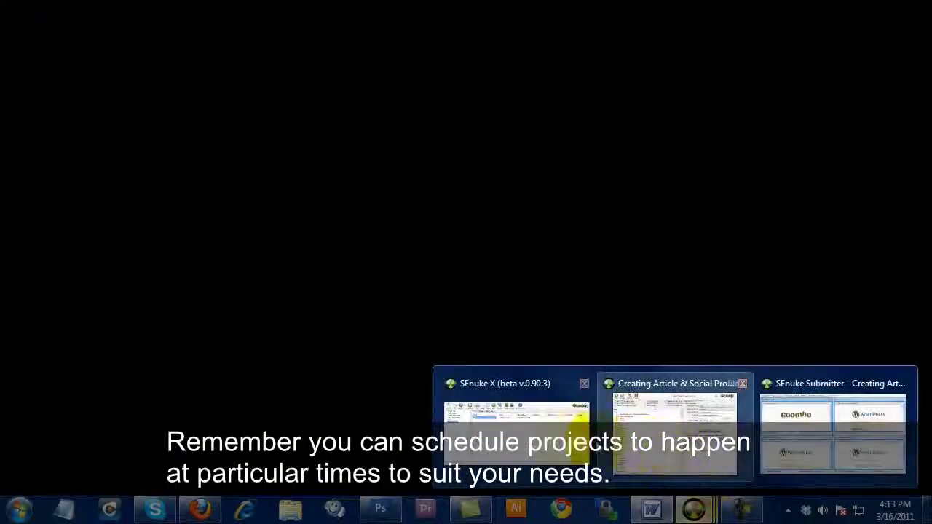
{"action": "left_click", "coordinate": [562, 430]}
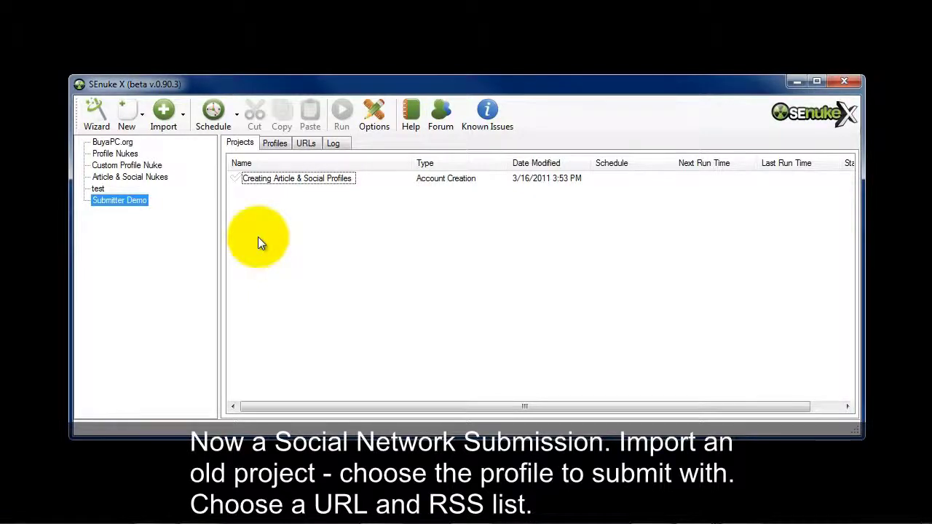
Import the old project file 2010_10_28 Amazons Top 5 Netbooks -2.snk into Submitter Demo
{"action": "left_click", "coordinate": [174, 120]}
{"action": "left_click", "coordinate": [185, 141]}
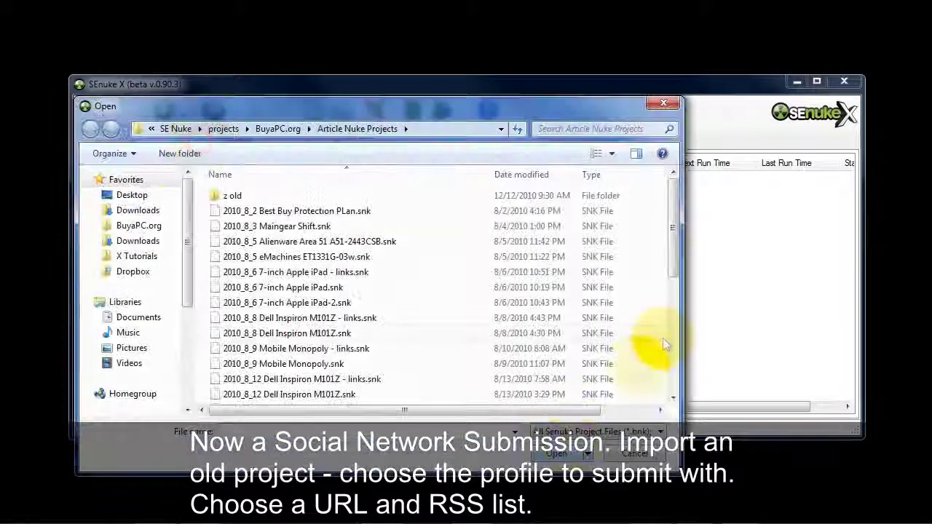
{"action": "left_click_drag", "start_coordinate": [673, 244], "coordinate": [652, 383]}
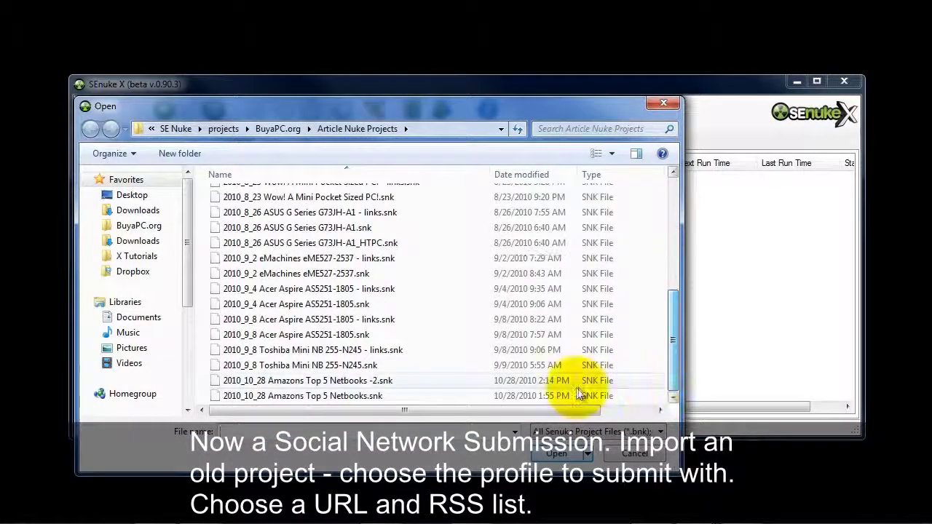
{"action": "double_click", "coordinate": [324, 380]}
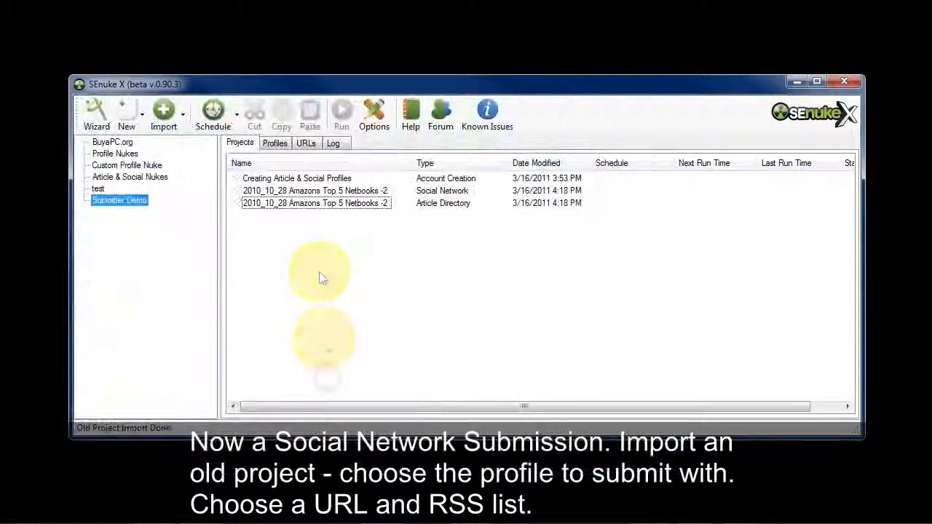
Open the imported Social Network project and select the SA 001 profile for the submission
{"action": "left_click", "coordinate": [335, 191]}
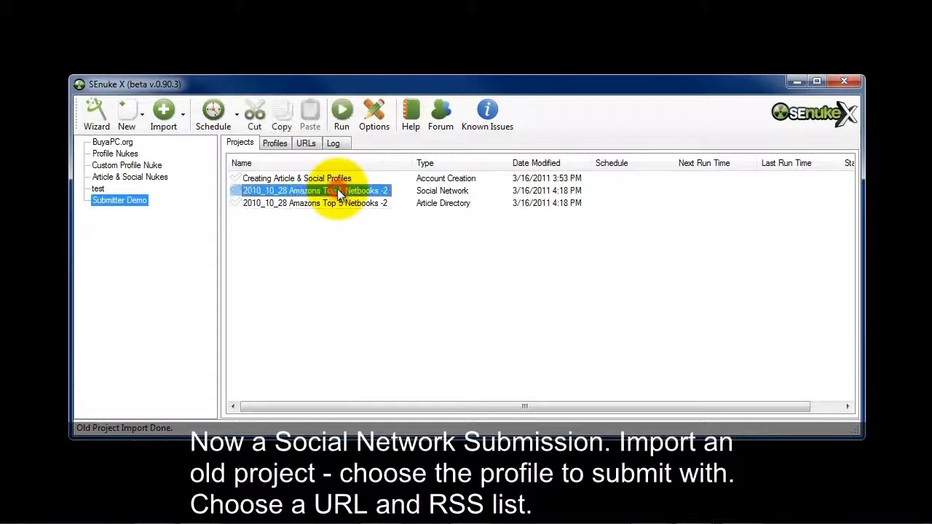
{"action": "double_click", "coordinate": [336, 192]}
{"action": "left_click", "coordinate": [400, 76]}
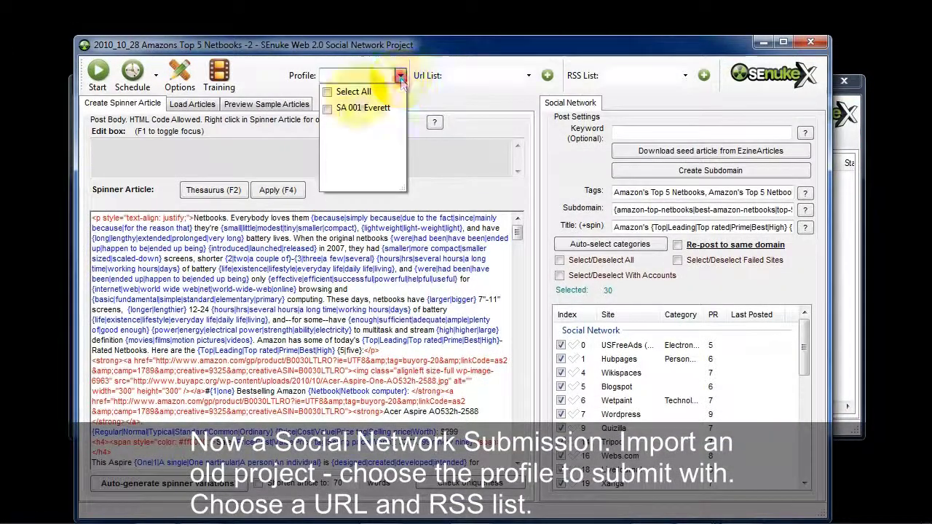
{"action": "left_click", "coordinate": [328, 110]}
Set the project's URL list to BuyaPC.org-10 and its RSS list to BuyaPC.org -RSS5
{"action": "left_click", "coordinate": [531, 77]}
{"action": "left_click", "coordinate": [529, 75]}
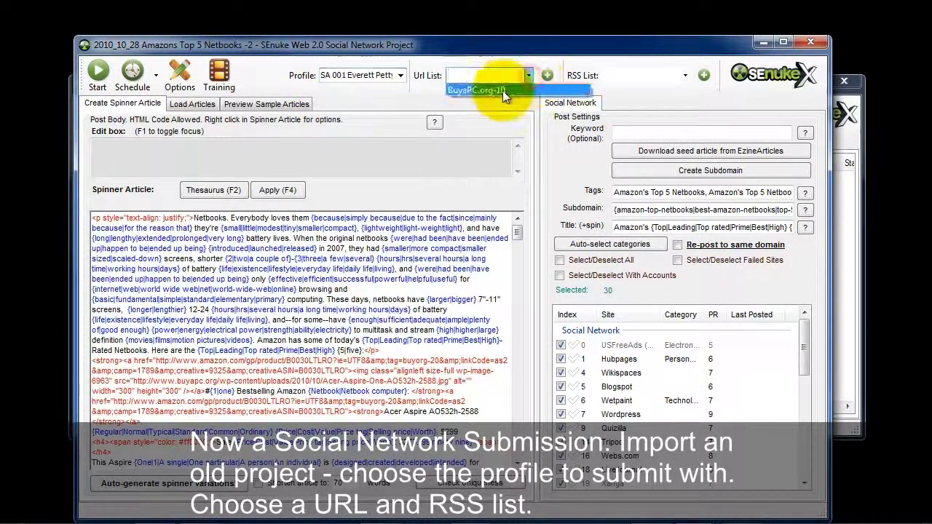
{"action": "left_click", "coordinate": [490, 91]}
{"action": "left_click", "coordinate": [679, 76]}
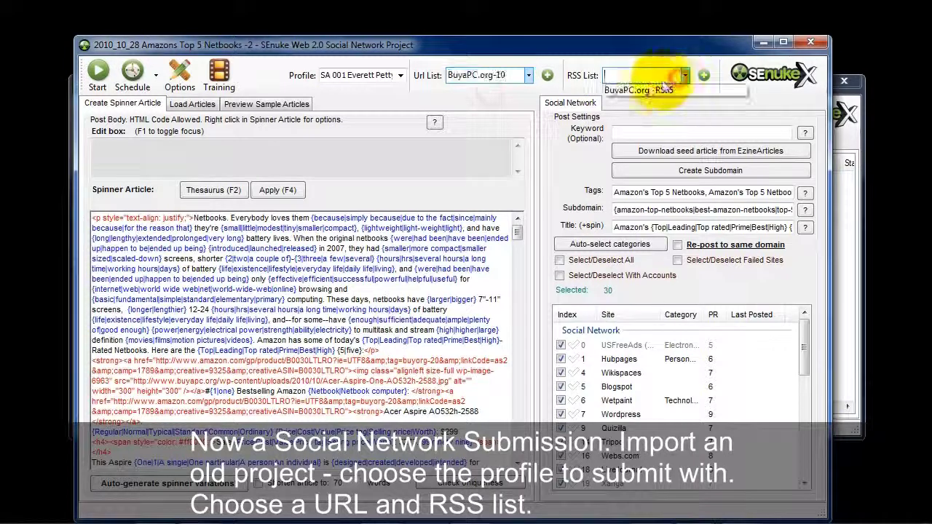
{"action": "left_click", "coordinate": [645, 90]}
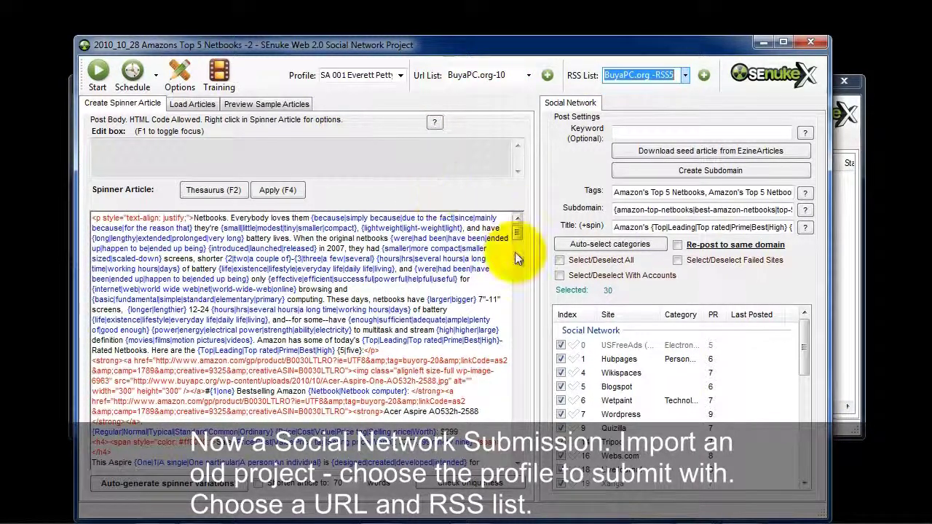
Select the sites with accounts and enable shortening the article to 550 words
{"action": "left_click", "coordinate": [560, 276]}
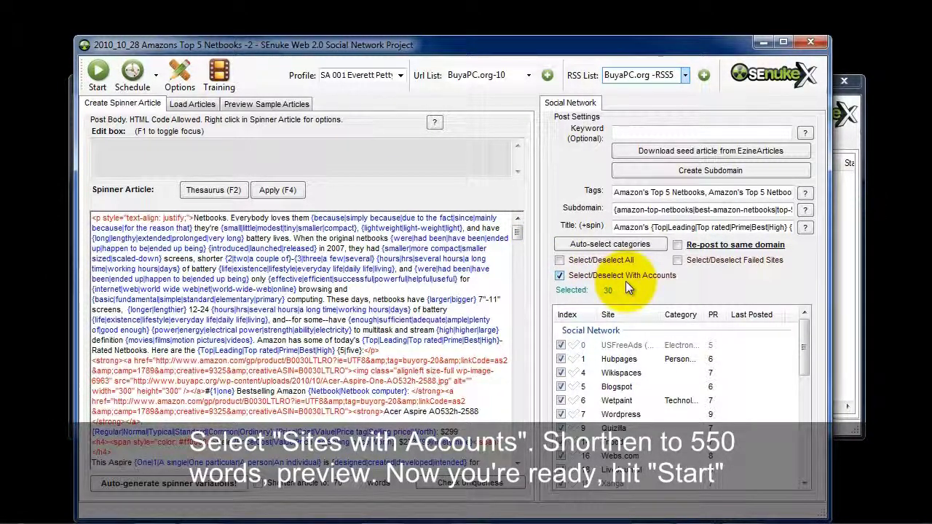
{"action": "left_click", "coordinate": [259, 483]}
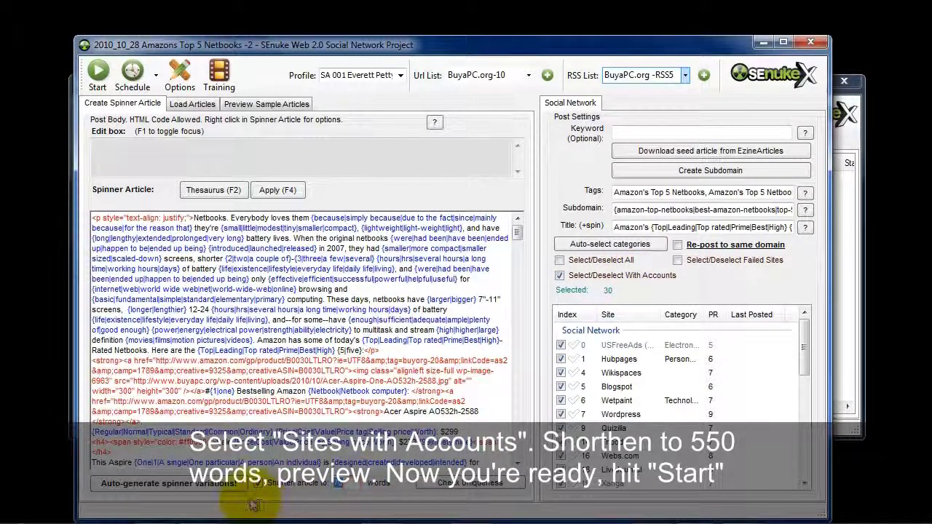
{"action": "type", "text": "550"}
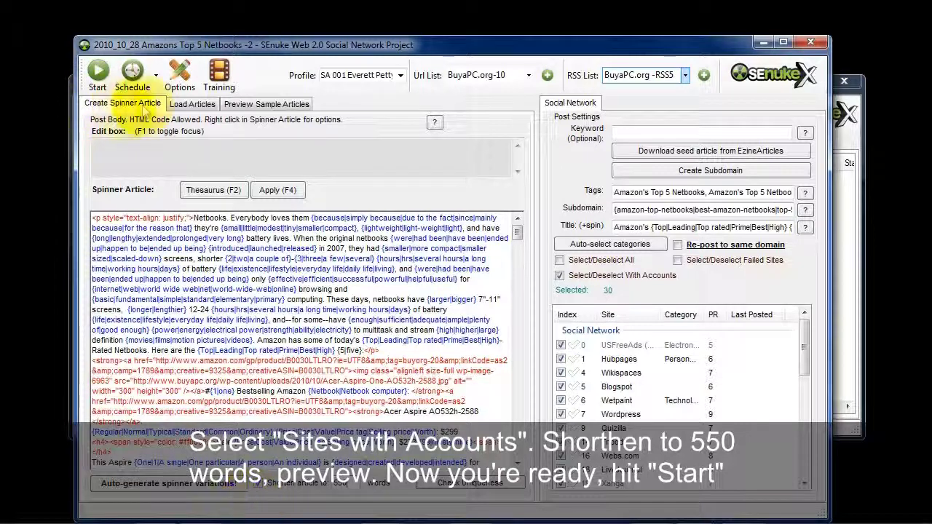
Preview sample articles generated from the spinner article
{"action": "left_click", "coordinate": [267, 104]}
{"action": "left_click", "coordinate": [486, 484]}
{"action": "left_click", "coordinate": [483, 484]}
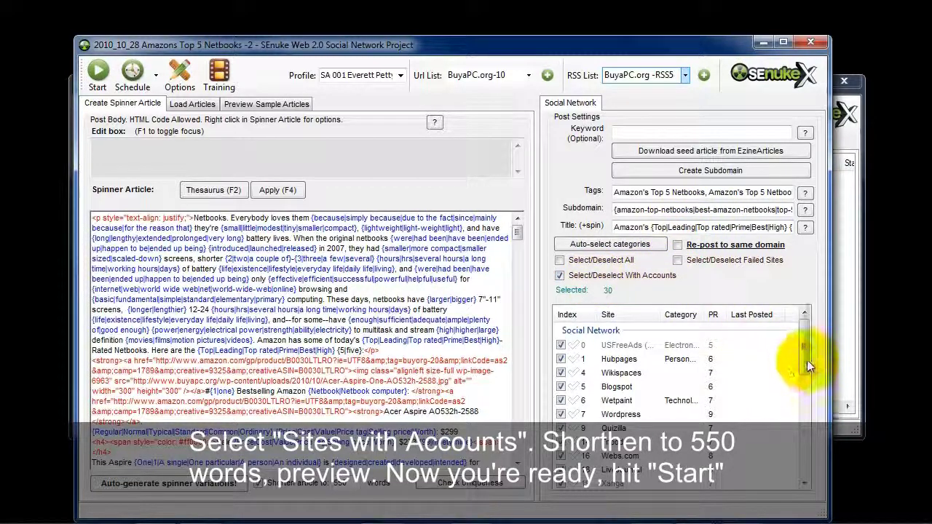
Look over the selected social network sites and start the submission
{"action": "left_click_drag", "start_coordinate": [807, 360], "coordinate": [808, 317]}
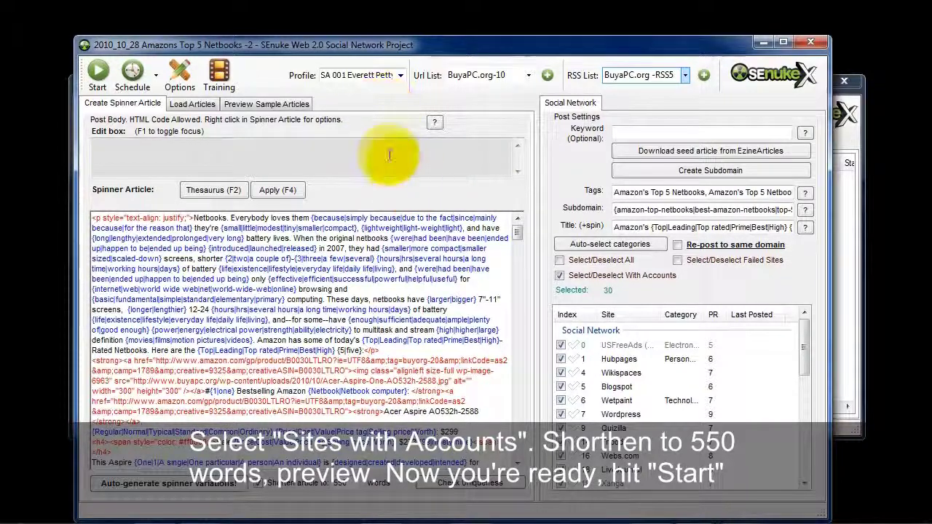
{"action": "left_click", "coordinate": [106, 82]}
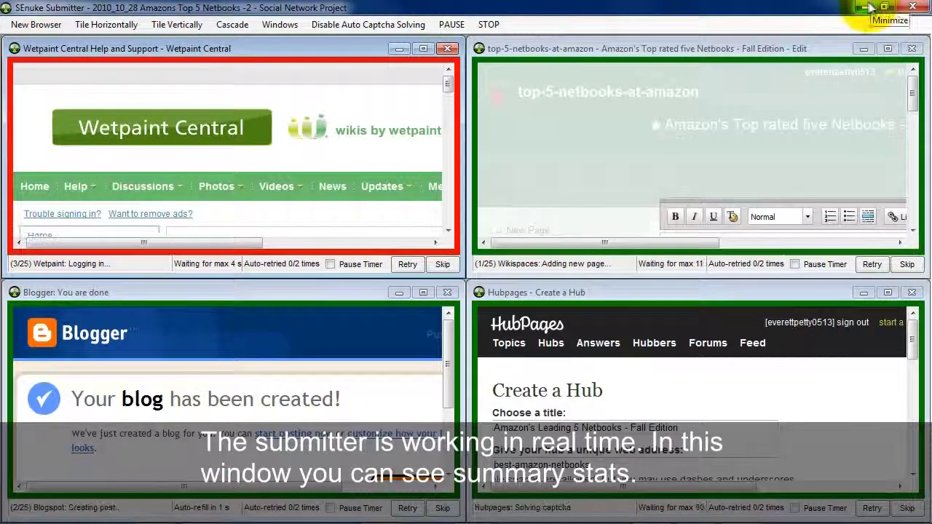
Minimize the running submitter, compare the open submitter windows in their previews, and return to the Amazons Top 5 Netbooks submitter
{"action": "left_click", "coordinate": [864, 7]}
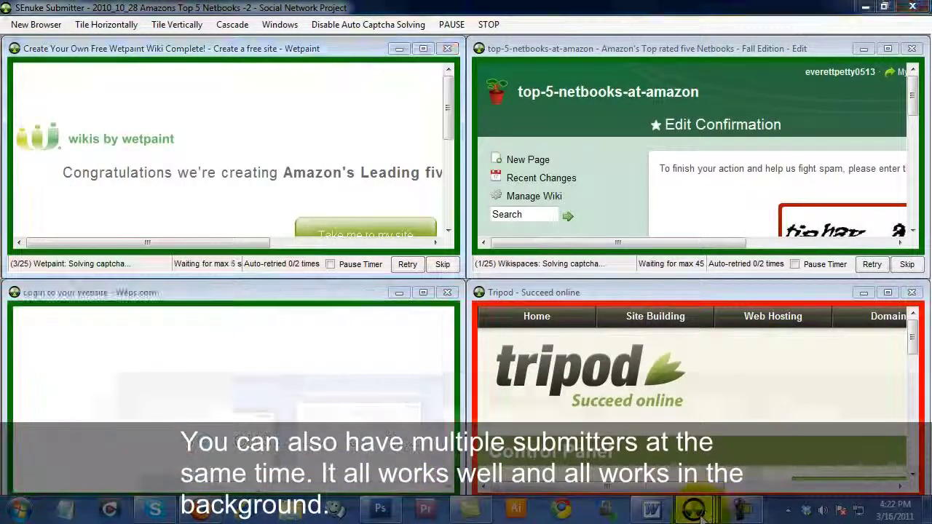
{"action": "mouse_move", "coordinate": [700, 511]}
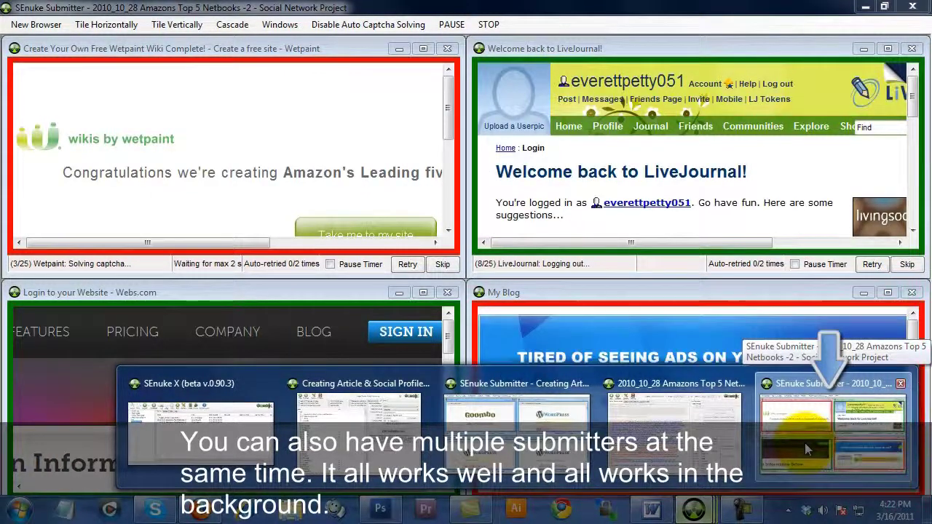
{"action": "mouse_move", "coordinate": [505, 434]}
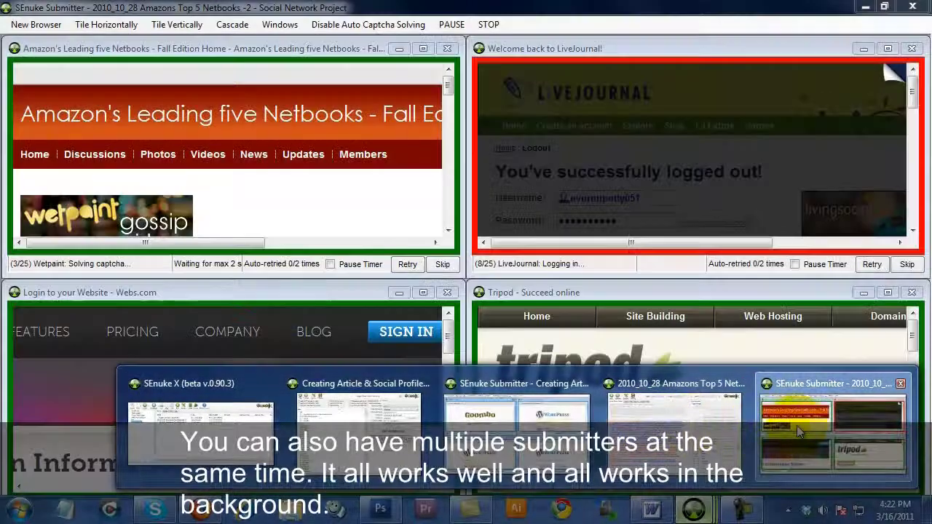
{"action": "mouse_move", "coordinate": [542, 437]}
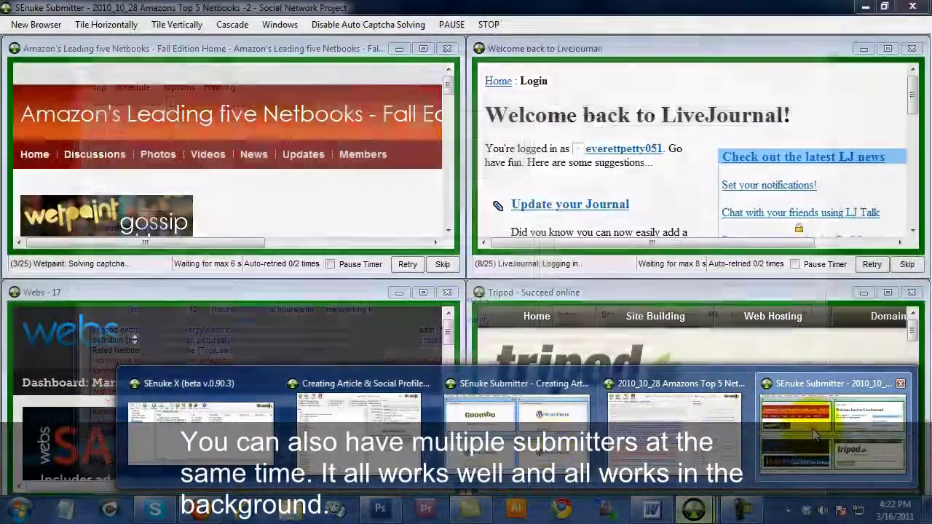
{"action": "left_click", "coordinate": [833, 431]}
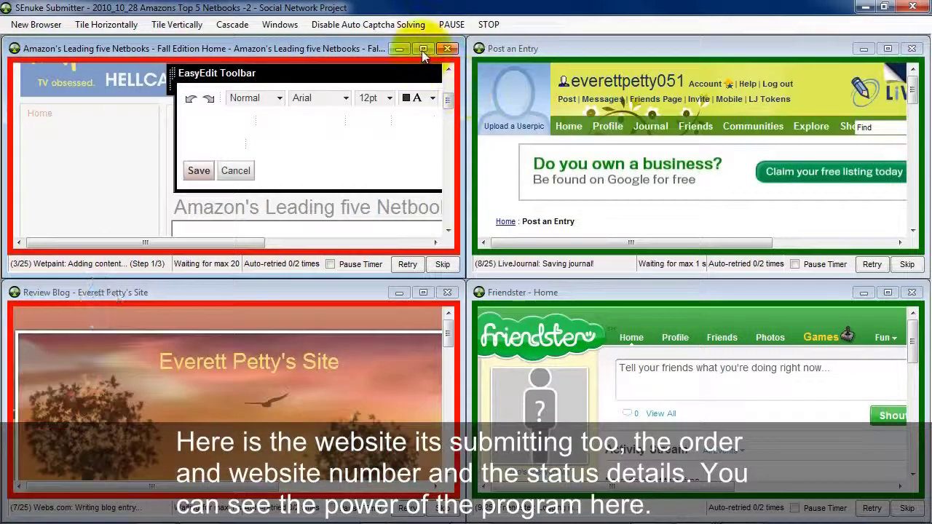
Watch the browser submitting to Wetpaint maximized, following its site number and status, and restore the tiled layout
{"action": "left_click", "coordinate": [423, 49]}
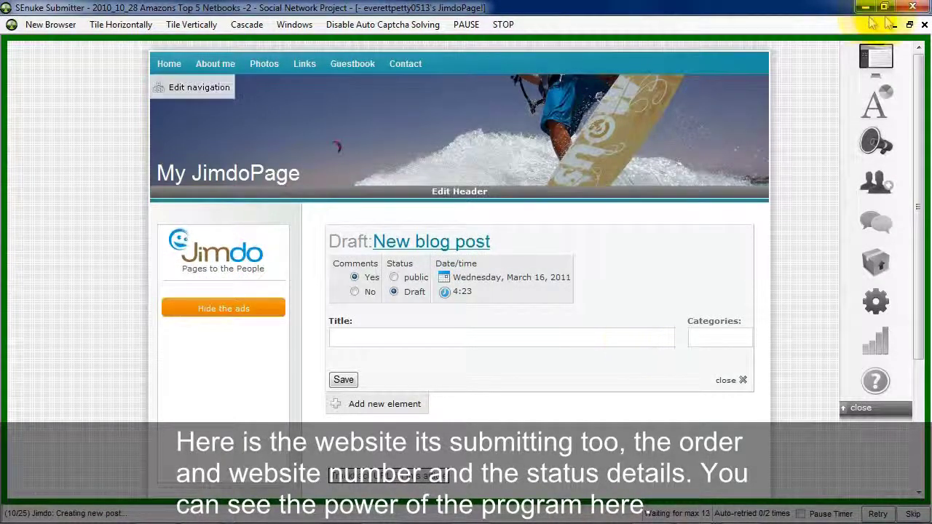
{"action": "left_click", "coordinate": [910, 25]}
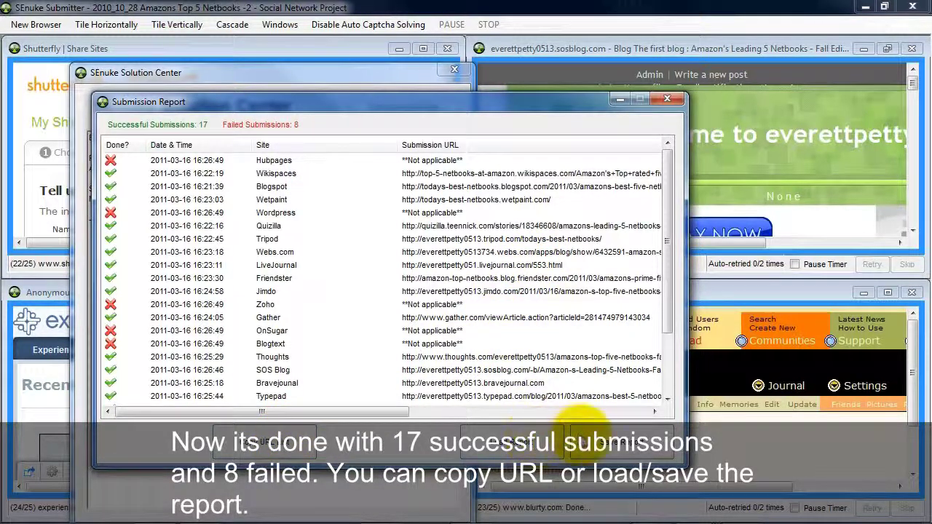
Review the Submission Report and the Solution Center's suggested fix for Blogtext, closing both windows
{"action": "left_click", "coordinate": [667, 99]}
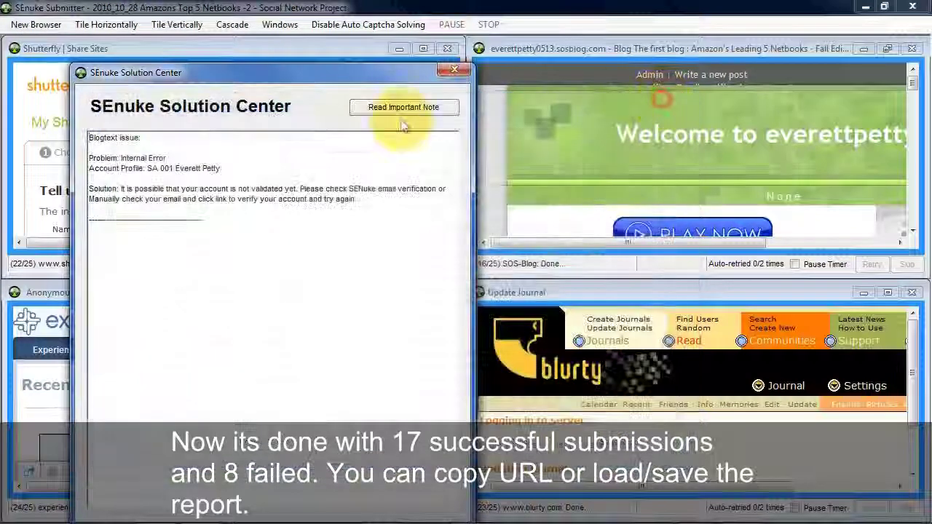
{"action": "left_click_drag", "start_coordinate": [300, 73], "coordinate": [385, 27]}
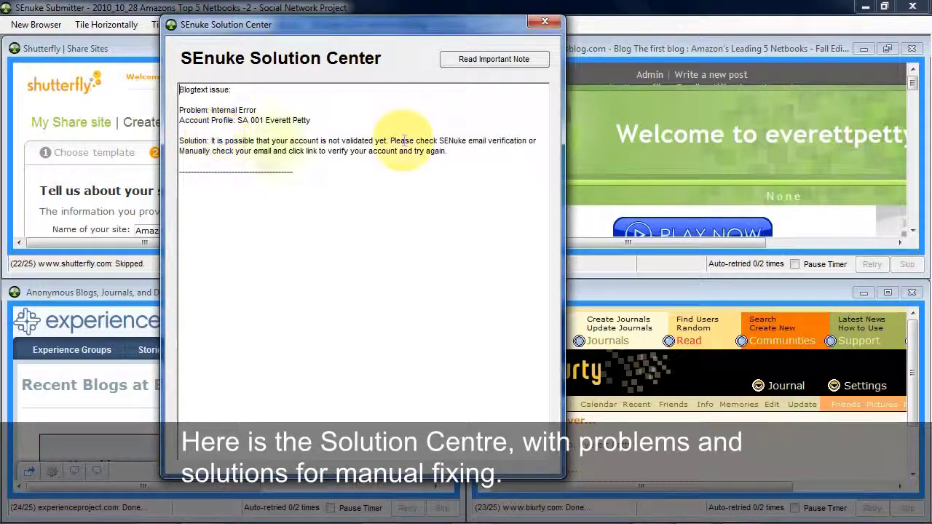
{"action": "left_click", "coordinate": [545, 24]}
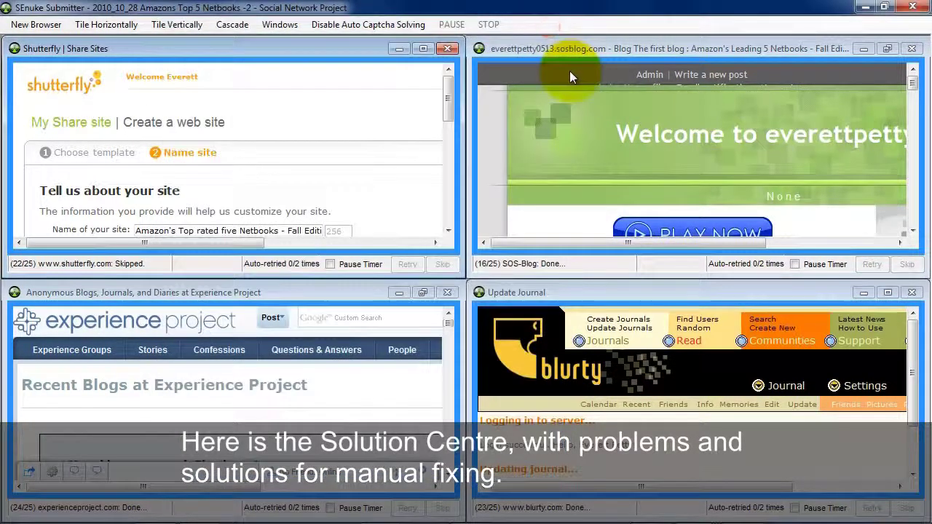